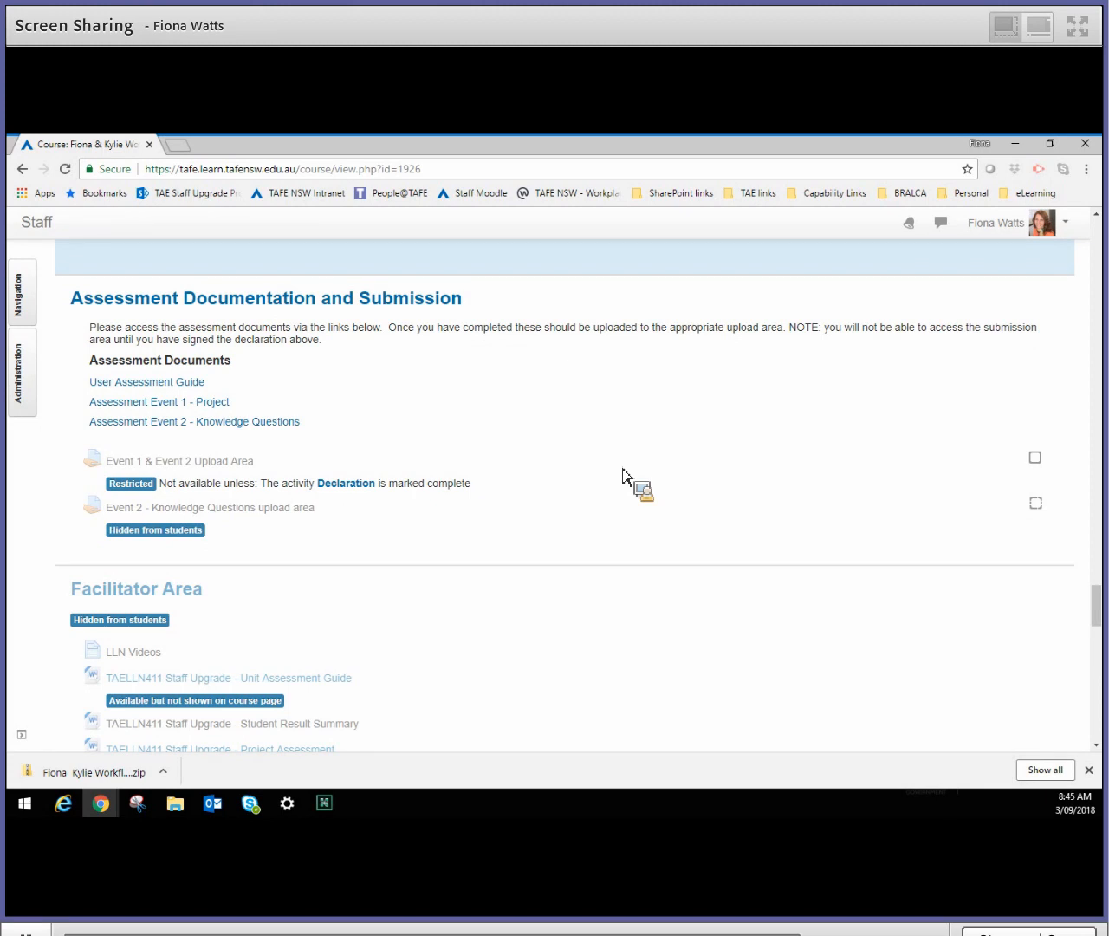
- Open the Event 1 & Event 2 Upload Area assignment and view all its submissions
{"action": "left_click", "coordinate": [180, 466]}
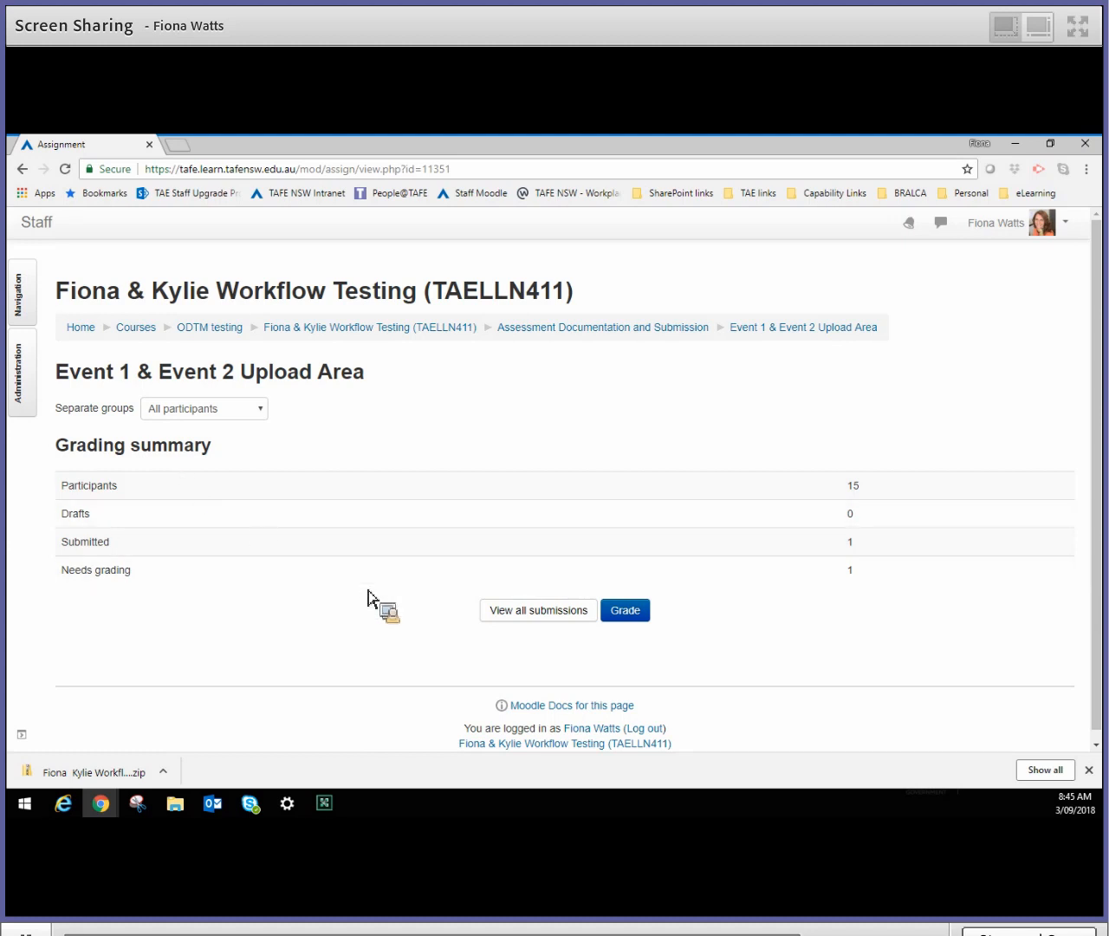
{"action": "left_click", "coordinate": [555, 616]}
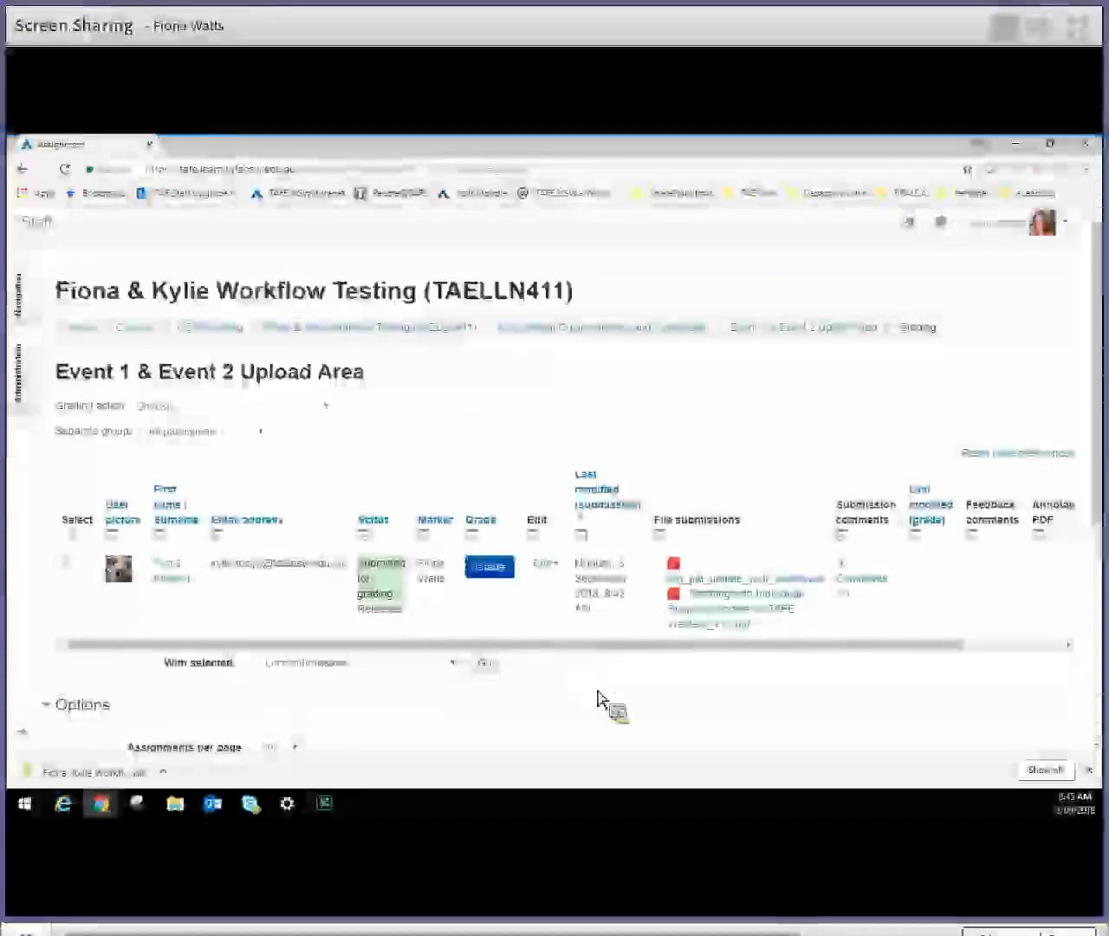
{"action": "scroll", "coordinate": [599, 702], "scroll_direction": "down", "scroll_amount": 1}
{"action": "scroll", "coordinate": [599, 702], "scroll_direction": "down", "scroll_amount": 1}
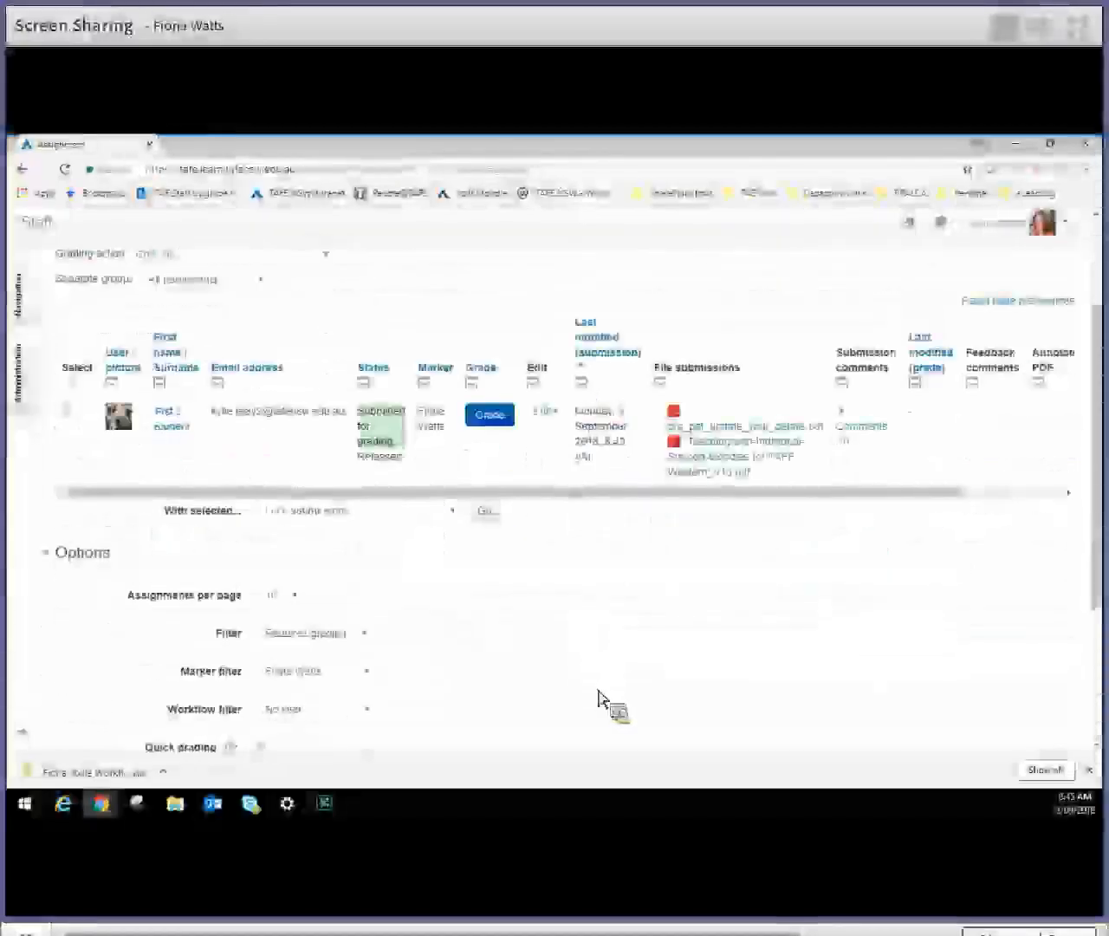
{"action": "scroll", "coordinate": [599, 702], "scroll_direction": "down", "scroll_amount": 3}
{"action": "scroll", "coordinate": [599, 702], "scroll_direction": "up", "scroll_amount": 1}
{"action": "scroll", "coordinate": [599, 702], "scroll_direction": "up", "scroll_amount": 2}
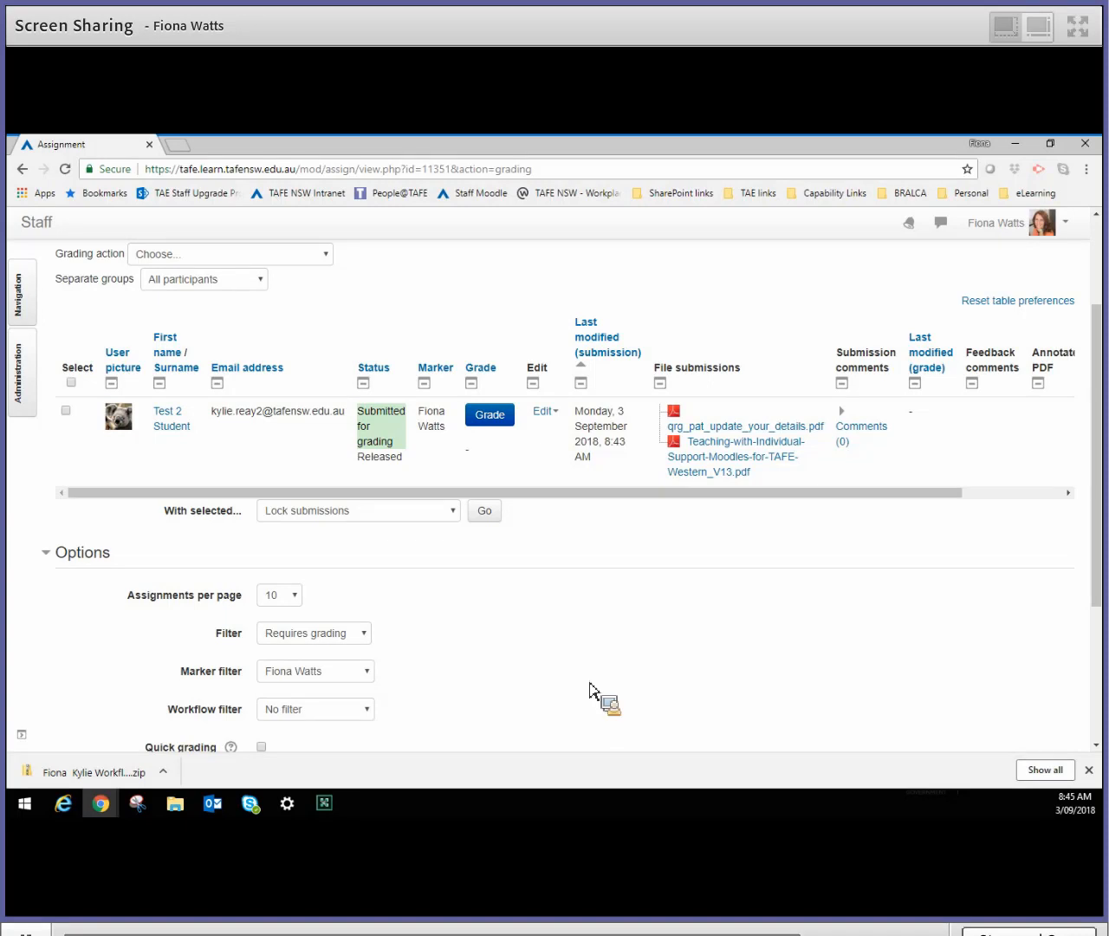
- Set both the marker filter and the submission filter to No filter and look through the full participant list
{"action": "left_click", "coordinate": [368, 672]}
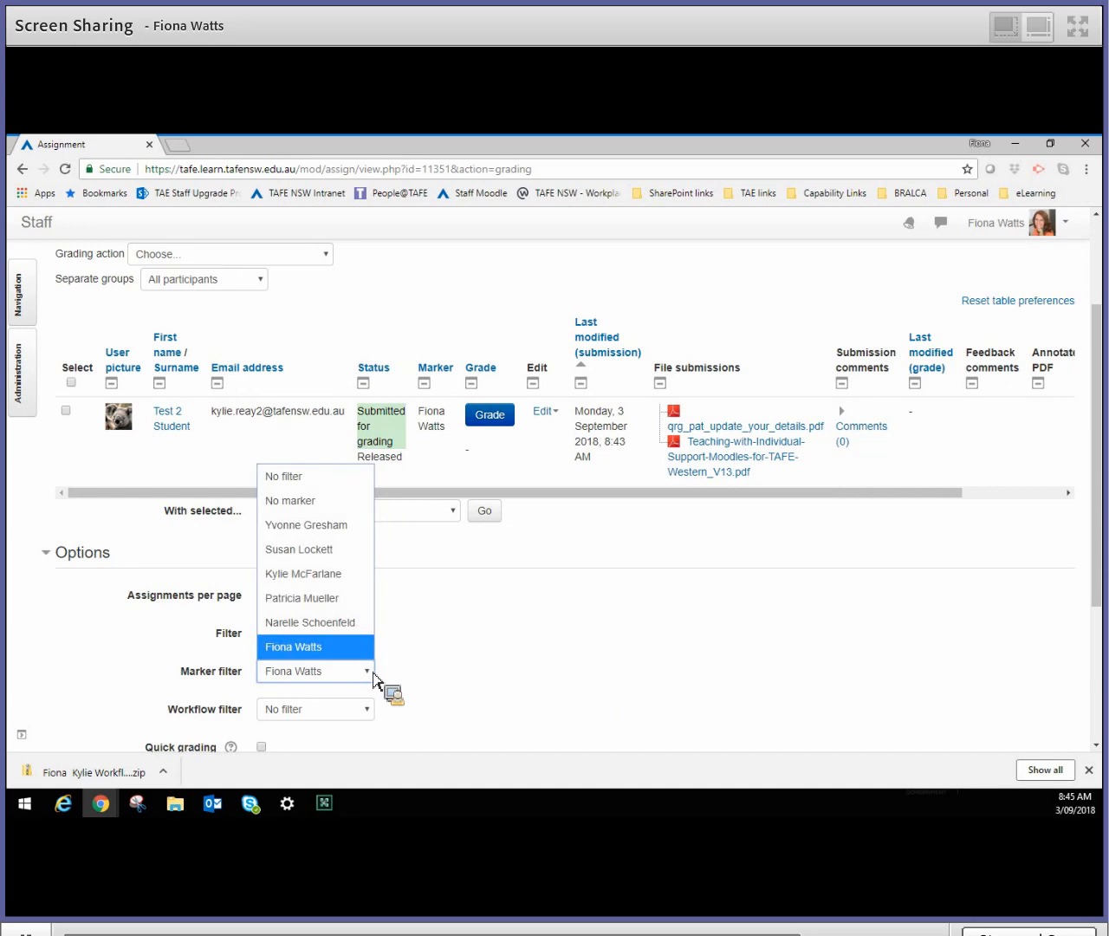
{"action": "left_click", "coordinate": [324, 484]}
{"action": "left_click", "coordinate": [371, 634]}
{"action": "left_click", "coordinate": [312, 657]}
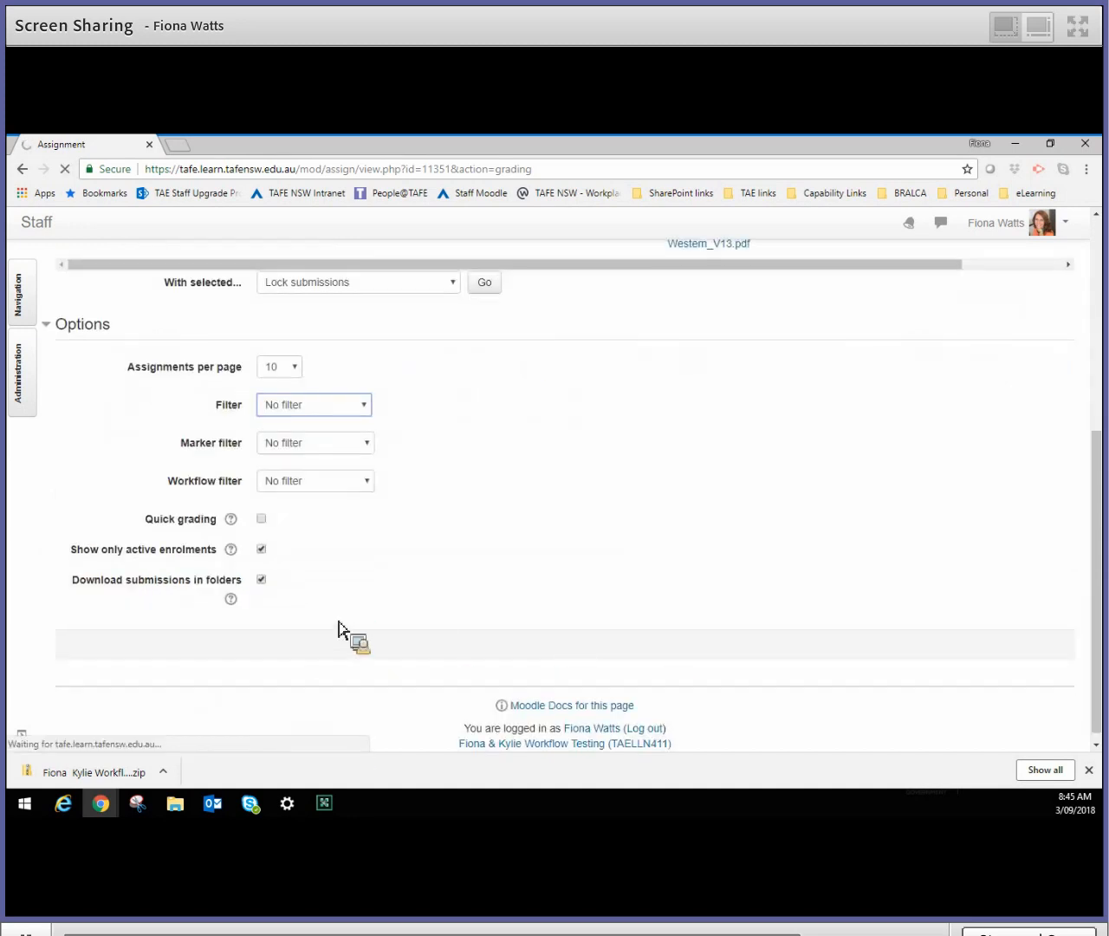
{"action": "scroll", "coordinate": [347, 637], "scroll_direction": "down", "scroll_amount": 3}
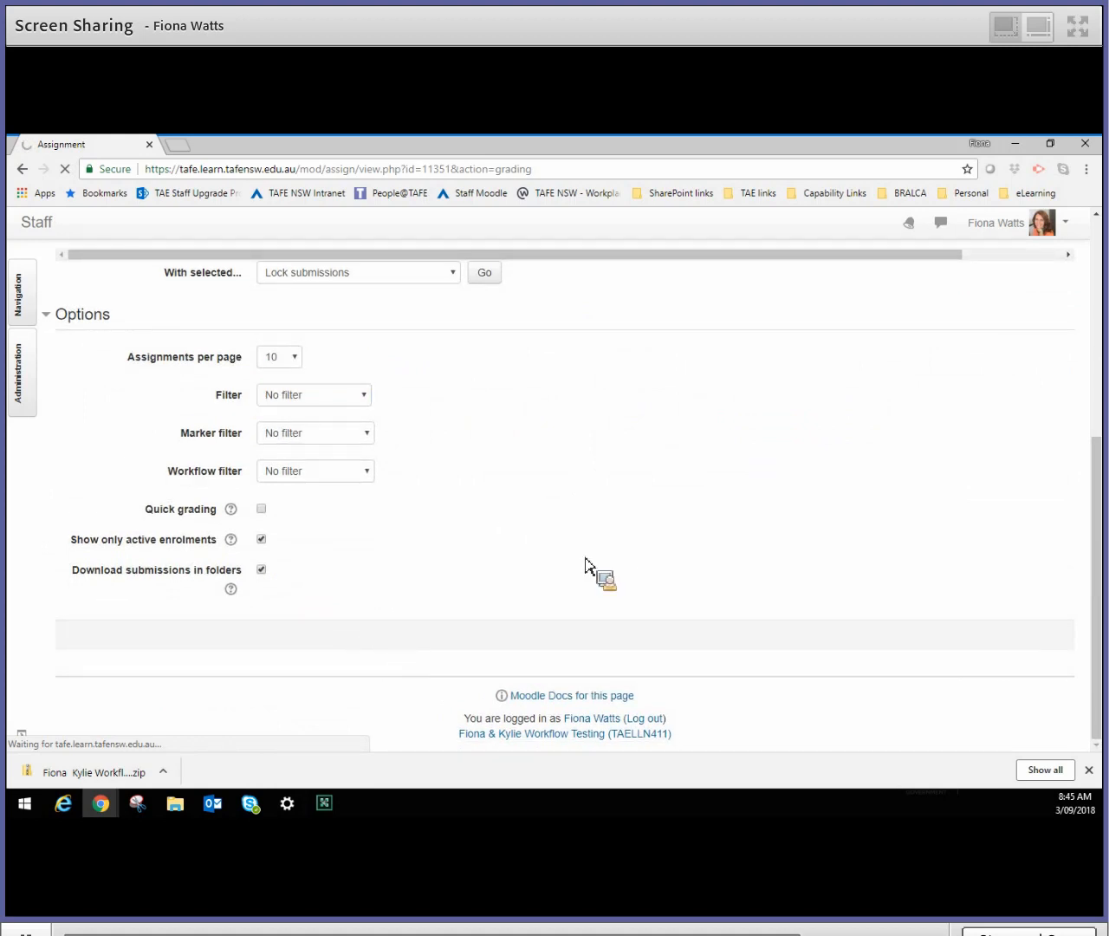
{"action": "scroll", "coordinate": [586, 565], "scroll_direction": "down", "scroll_amount": 5}
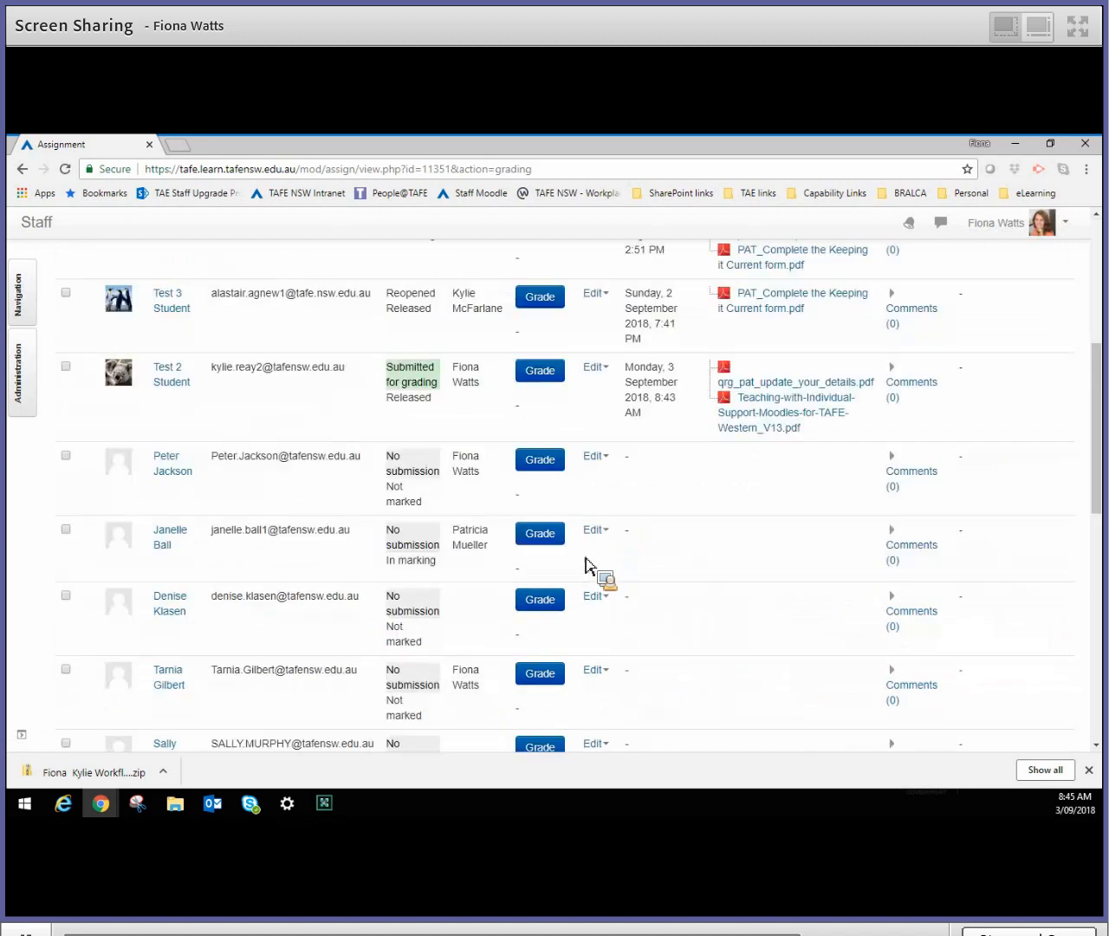
{"action": "scroll", "coordinate": [586, 566], "scroll_direction": "down", "scroll_amount": 7}
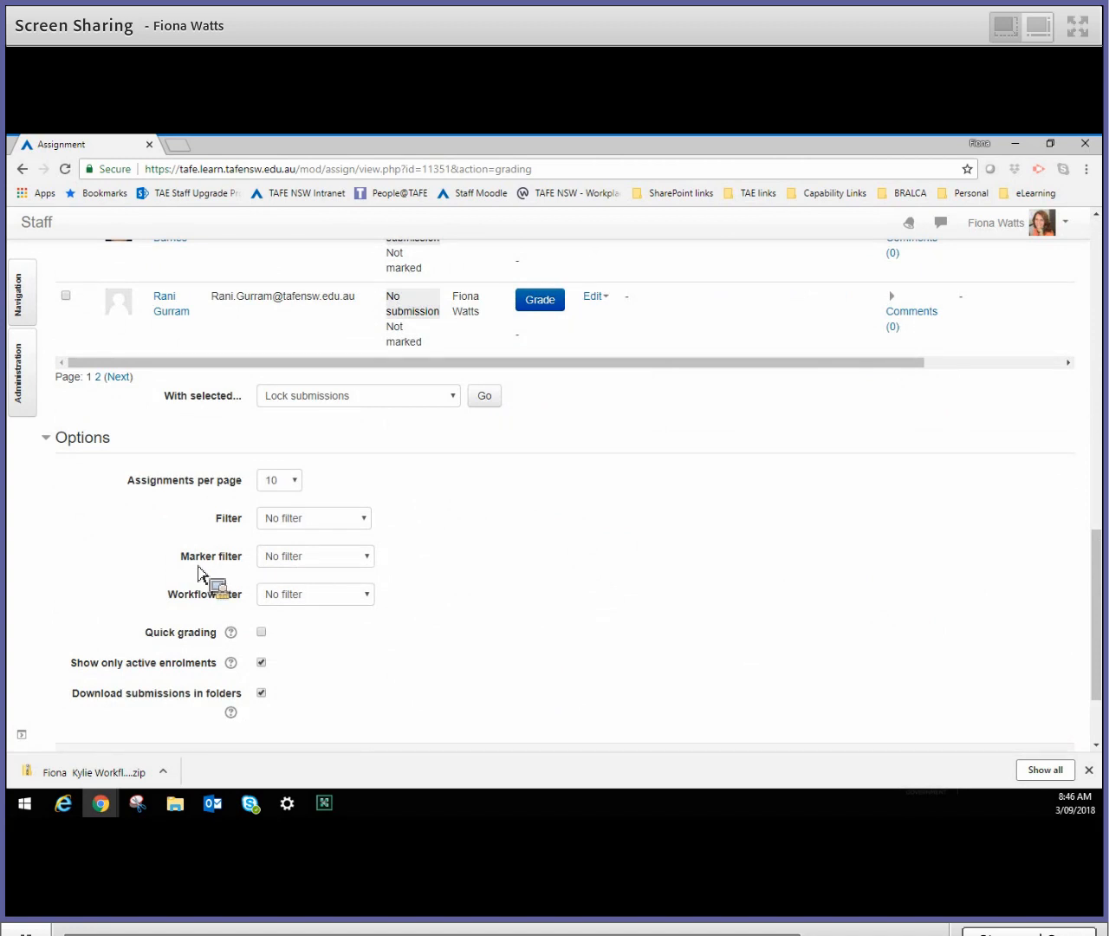
- Filter the submissions by the logged-in teacher as marker and by the Requires grading status
{"action": "left_click", "coordinate": [367, 560]}
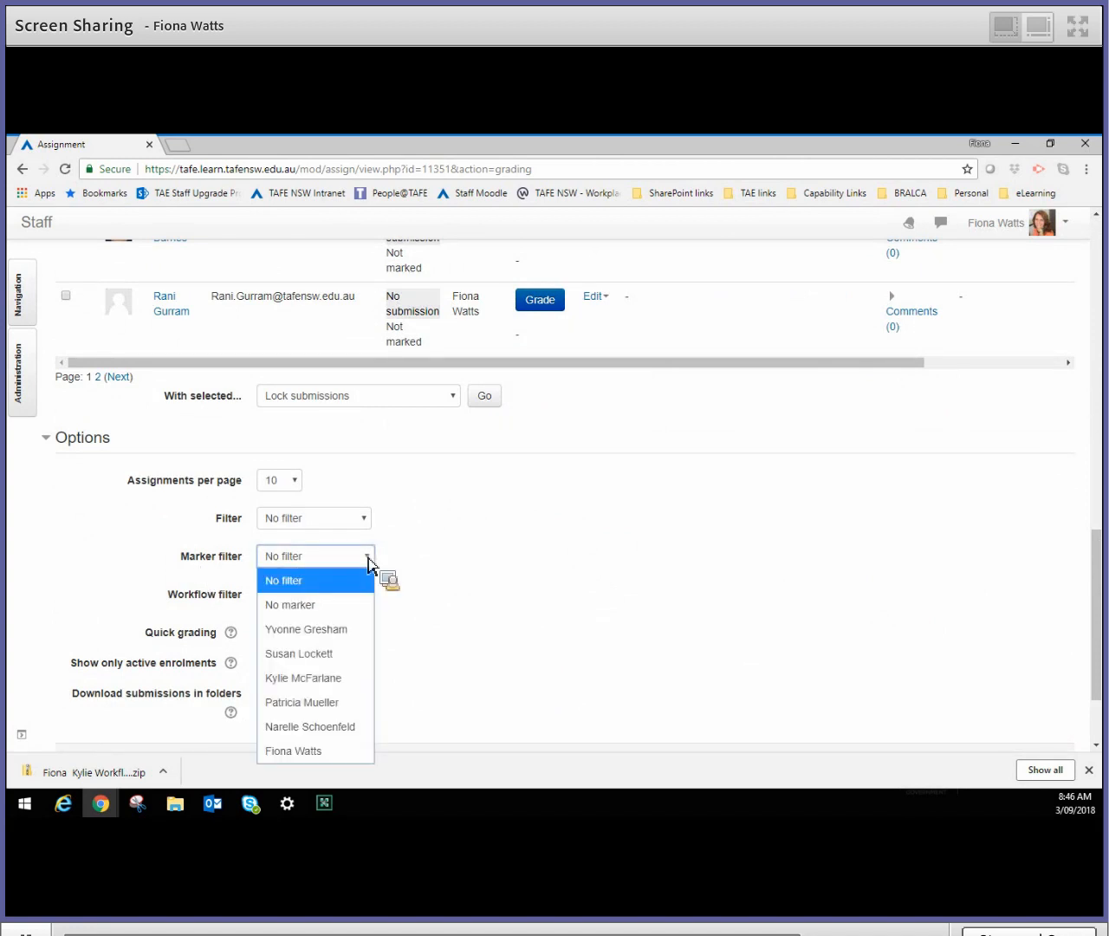
{"action": "left_click", "coordinate": [296, 752]}
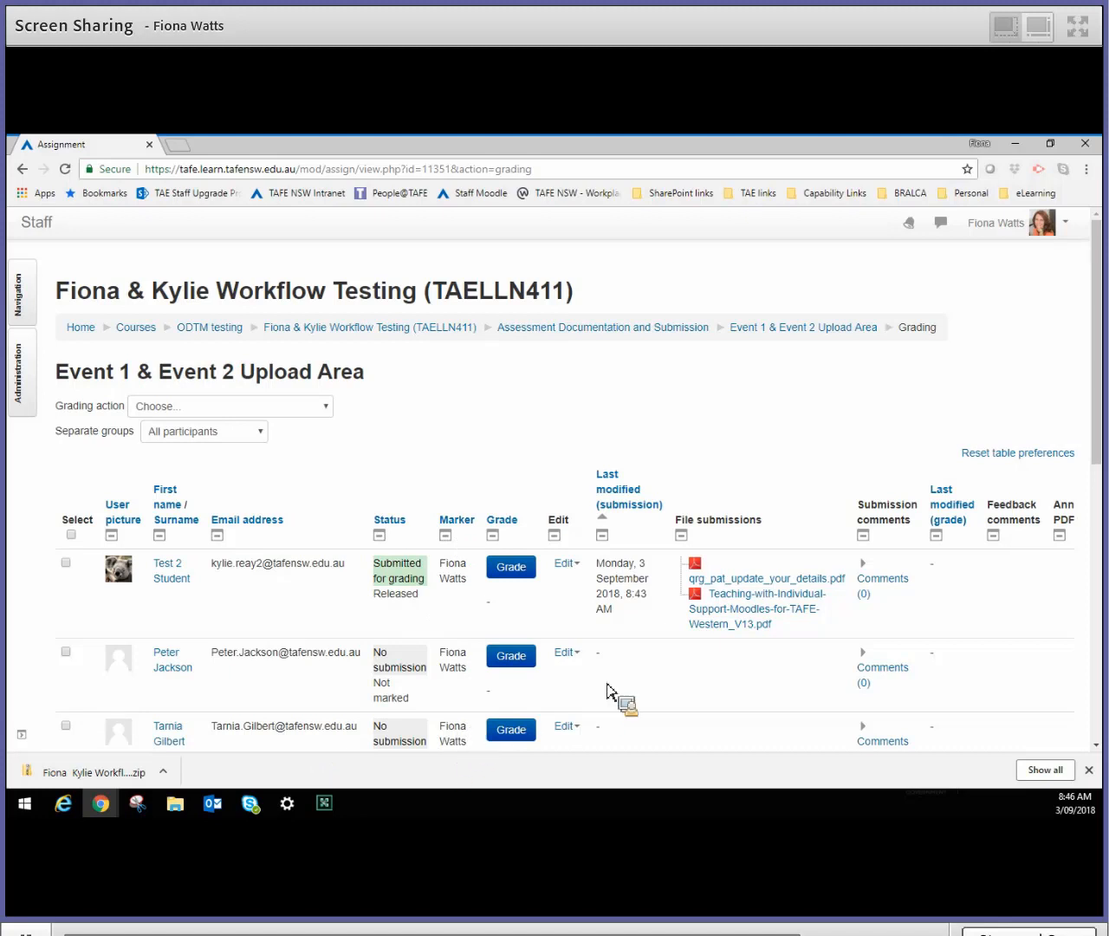
{"action": "scroll", "coordinate": [651, 688], "scroll_direction": "down", "scroll_amount": 3}
{"action": "scroll", "coordinate": [651, 687], "scroll_direction": "down", "scroll_amount": 3}
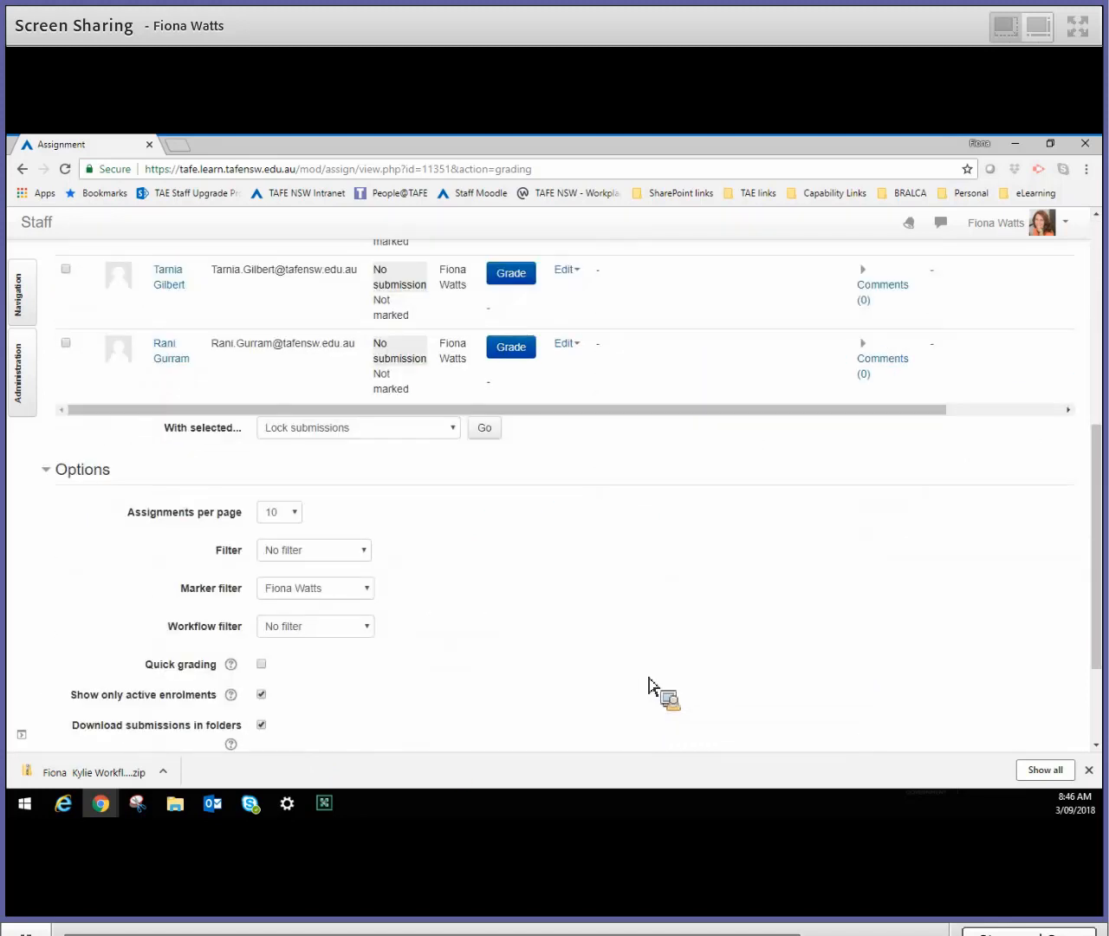
{"action": "left_click", "coordinate": [370, 555]}
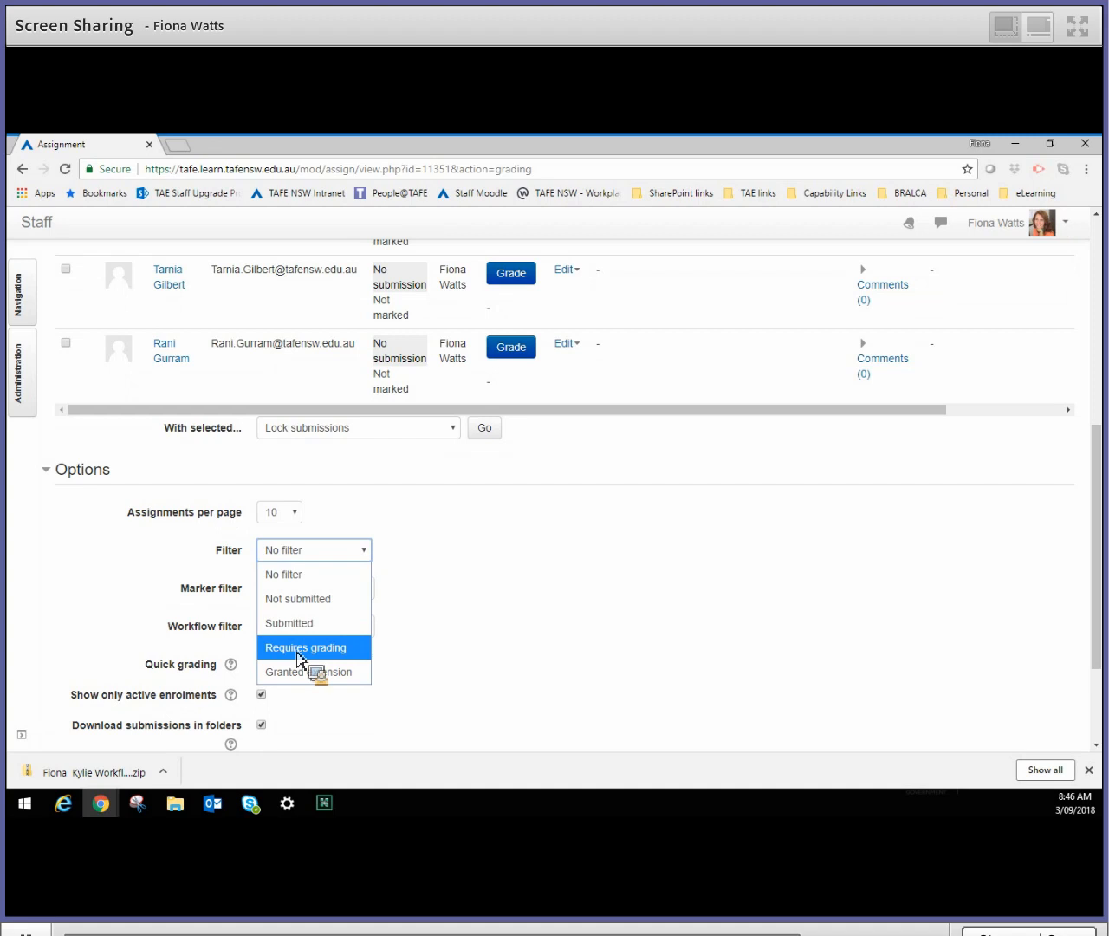
{"action": "left_click", "coordinate": [299, 656]}
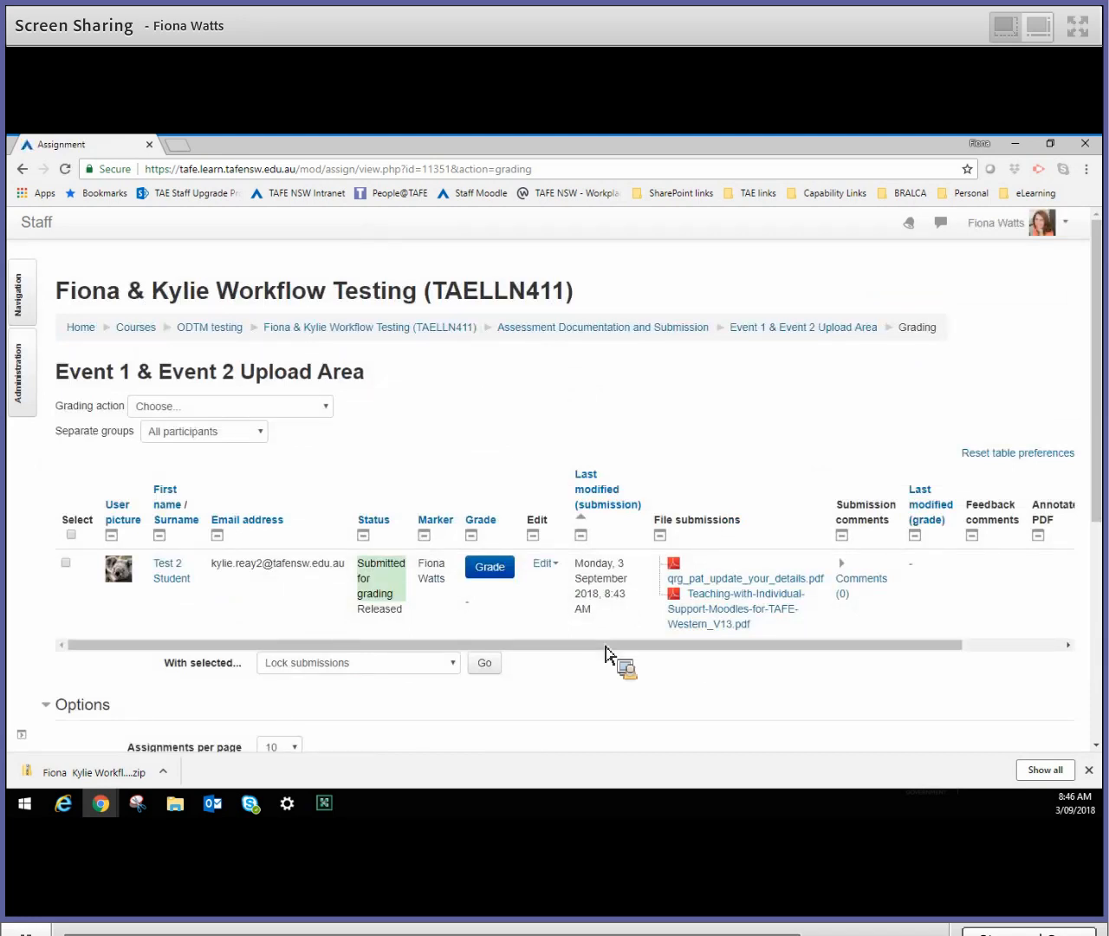
- Choose 10 assignments per page in the grading table options
{"action": "scroll", "coordinate": [606, 652], "scroll_direction": "down", "scroll_amount": 2}
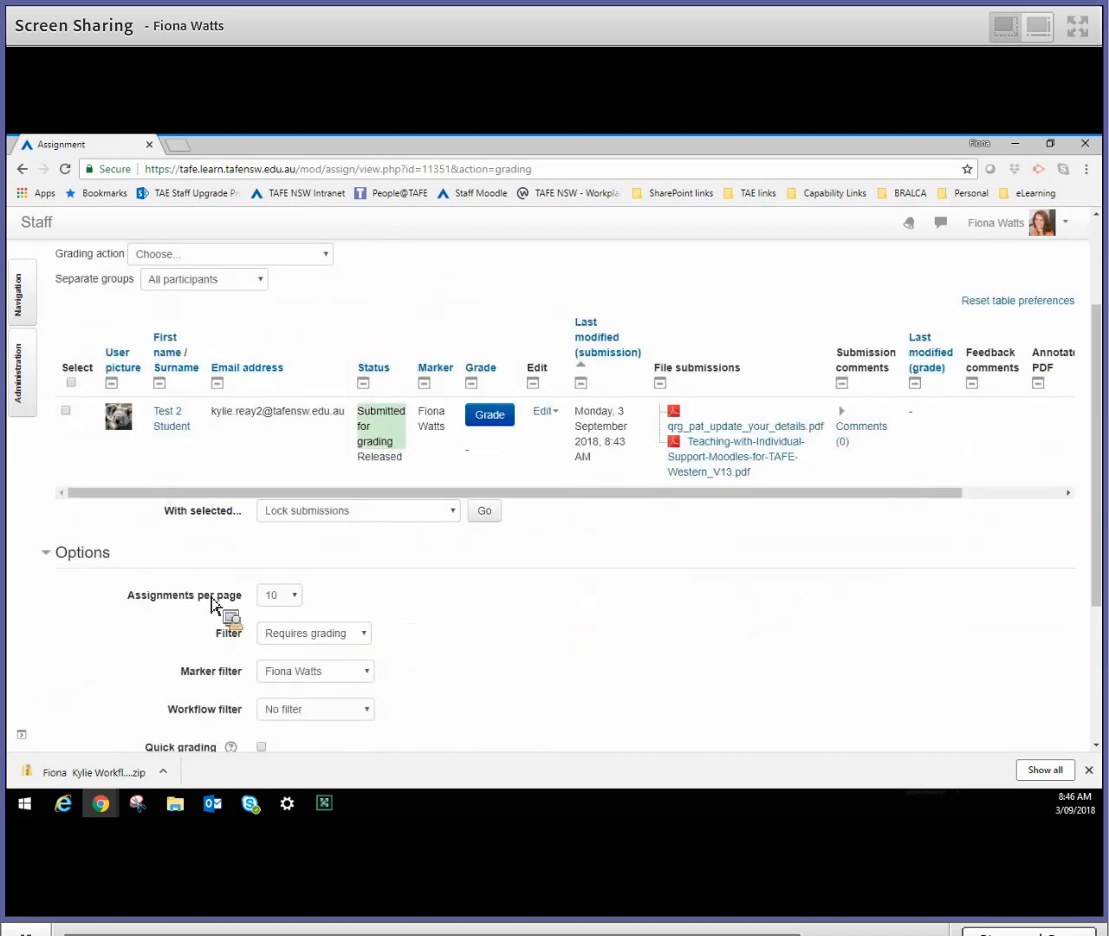
{"action": "left_click", "coordinate": [299, 595]}
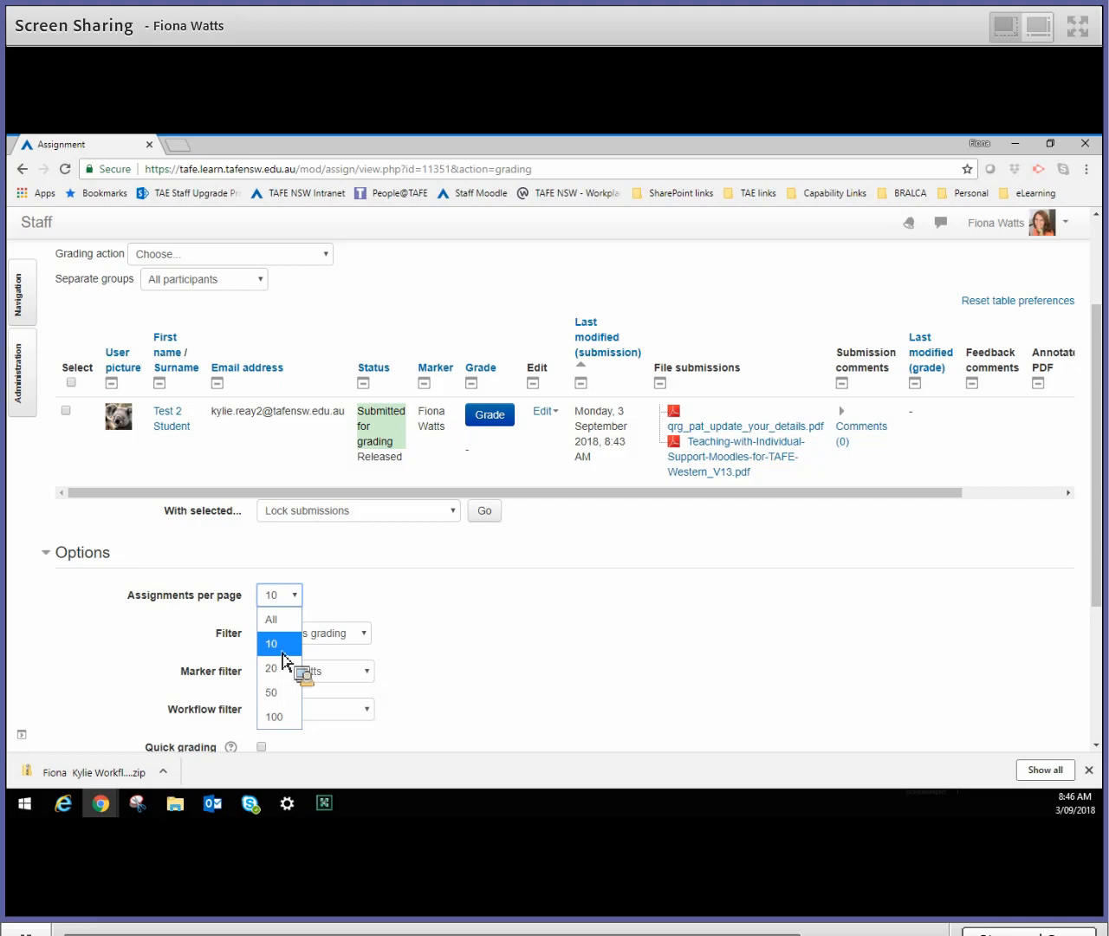
{"action": "left_click", "coordinate": [282, 653]}
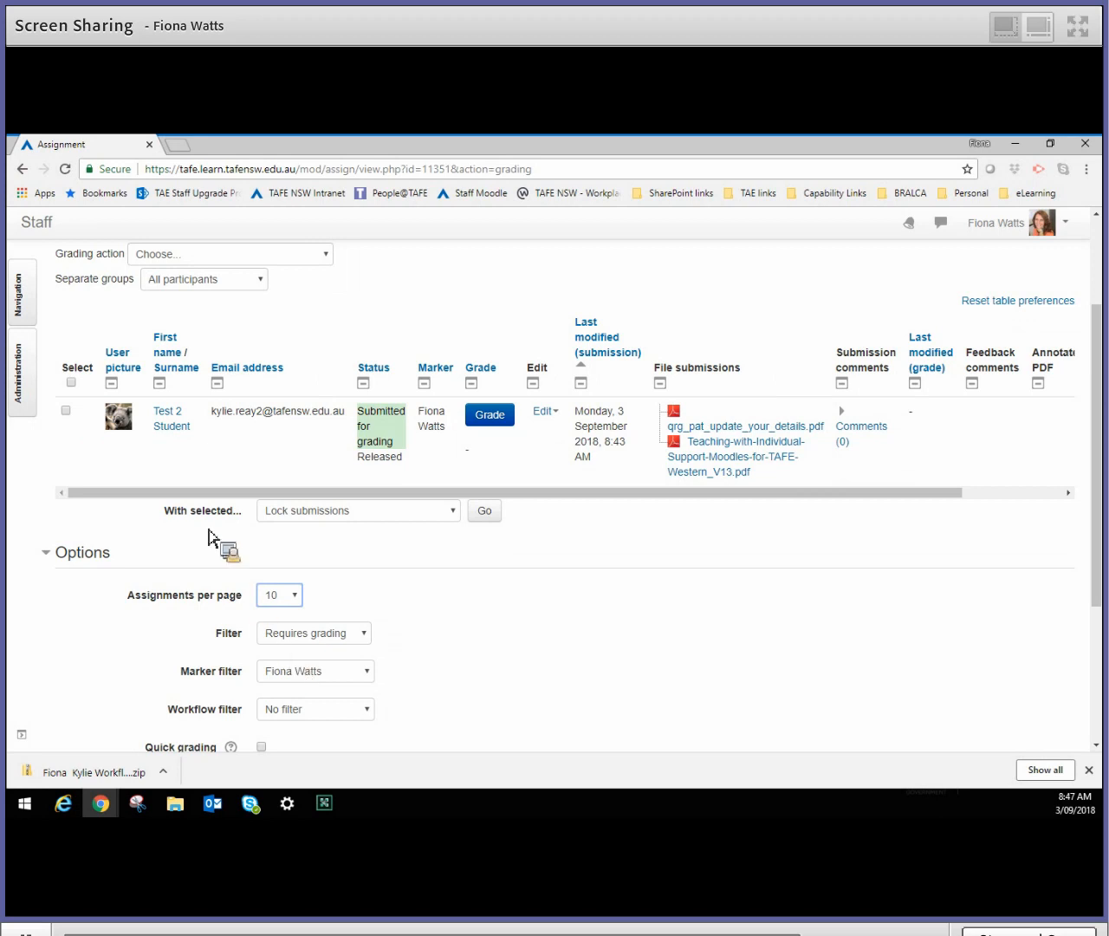
- Select the listed student's row and run Download selected submissions on it, confirming the download
{"action": "left_click", "coordinate": [68, 412]}
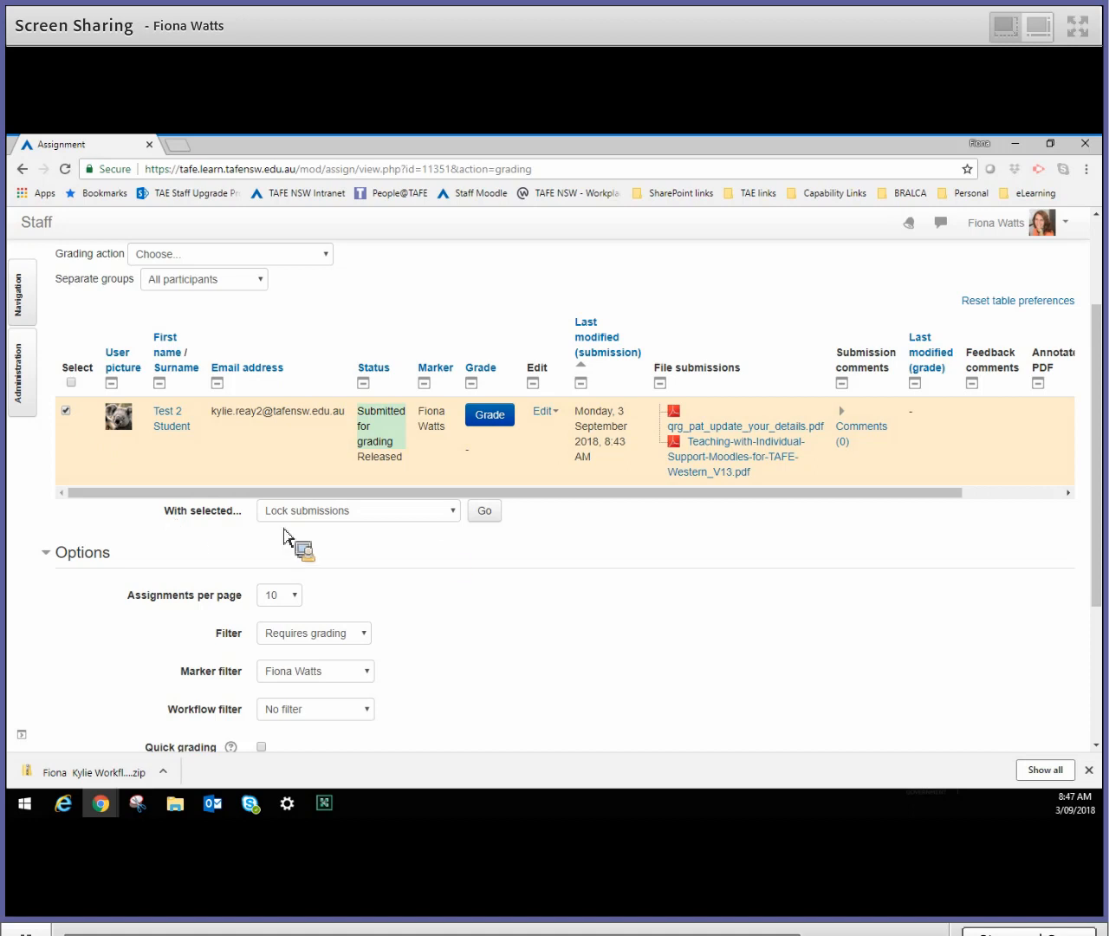
{"action": "left_click", "coordinate": [460, 519]}
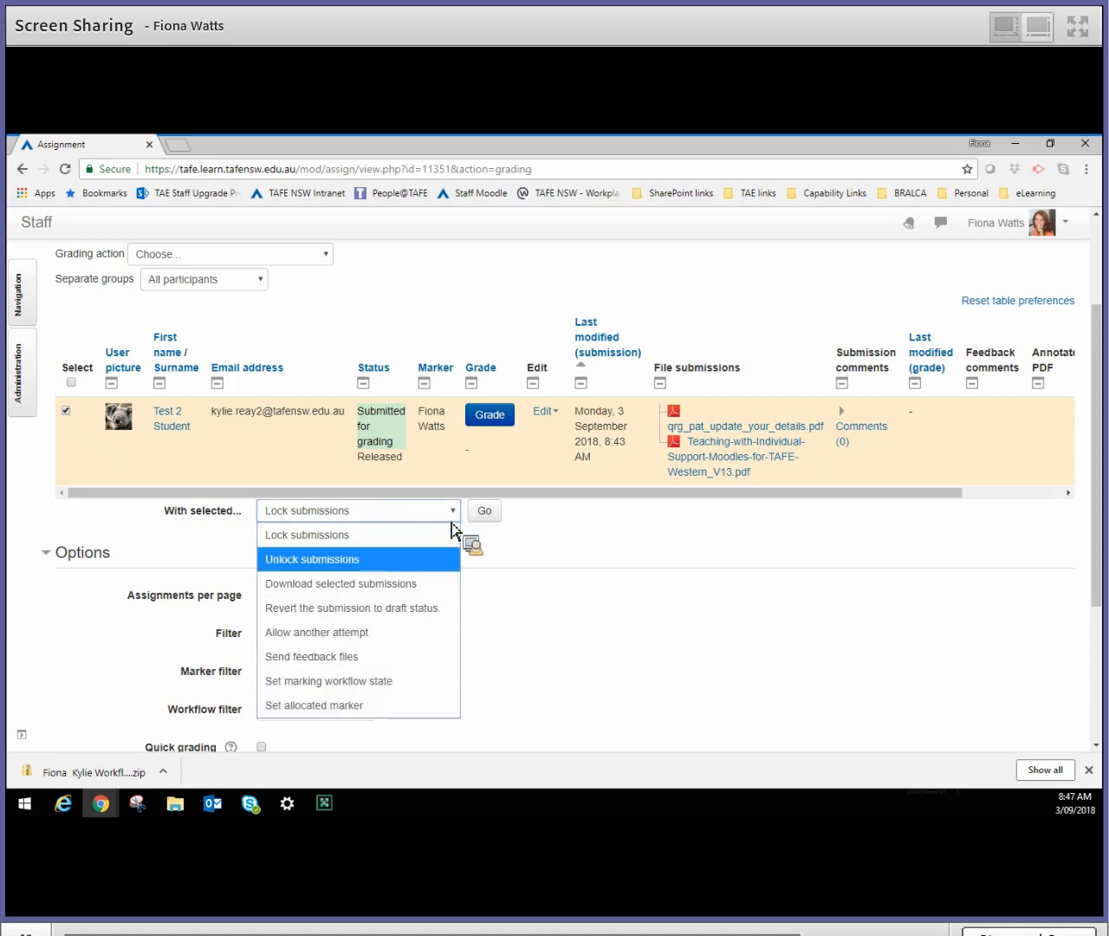
{"action": "left_click", "coordinate": [355, 585]}
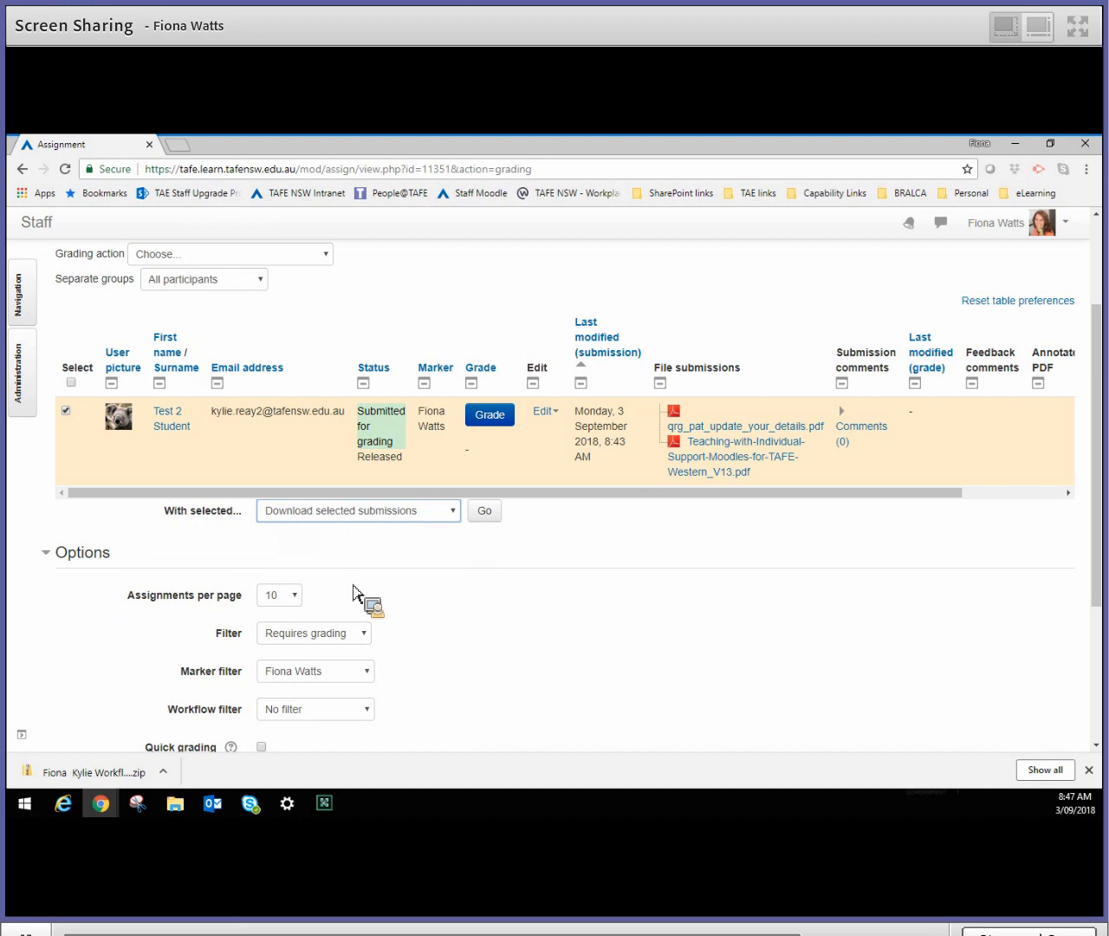
{"action": "left_click", "coordinate": [491, 511]}
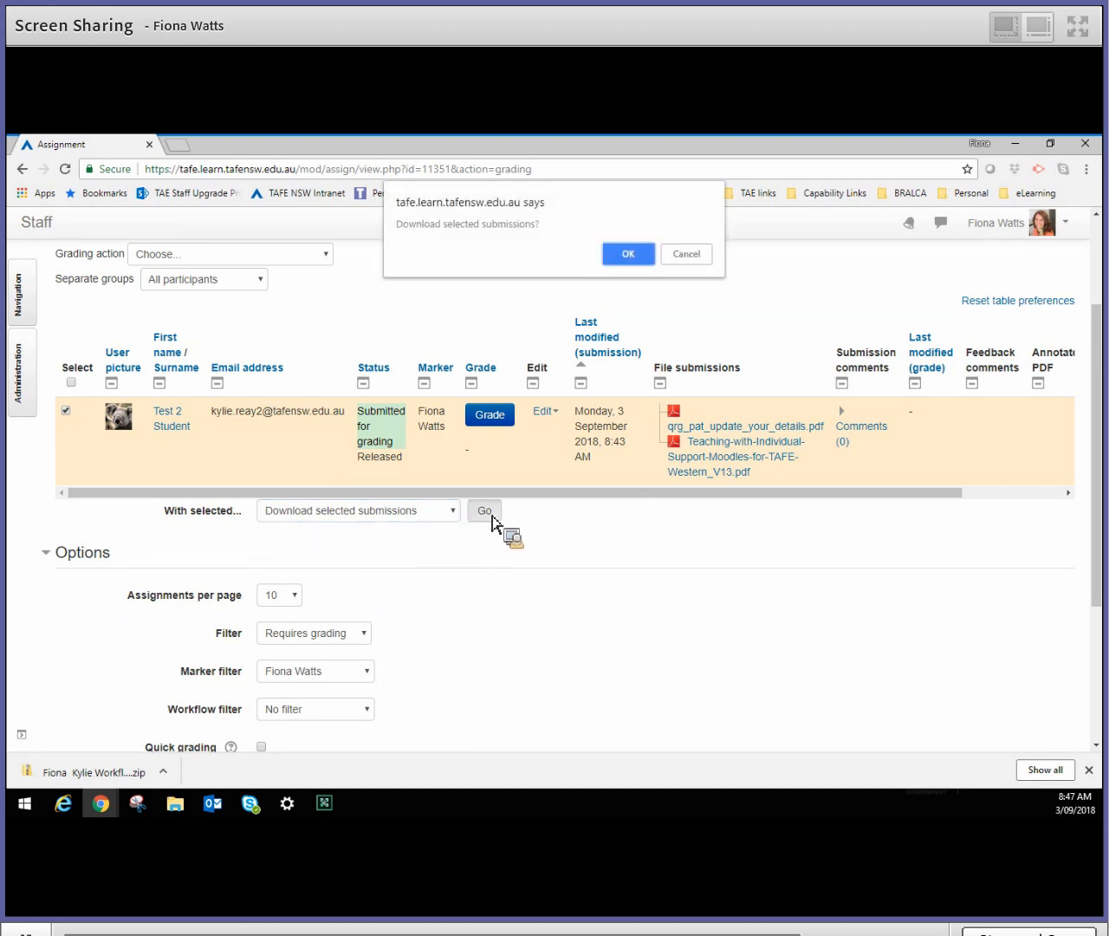
{"action": "left_click", "coordinate": [633, 256]}
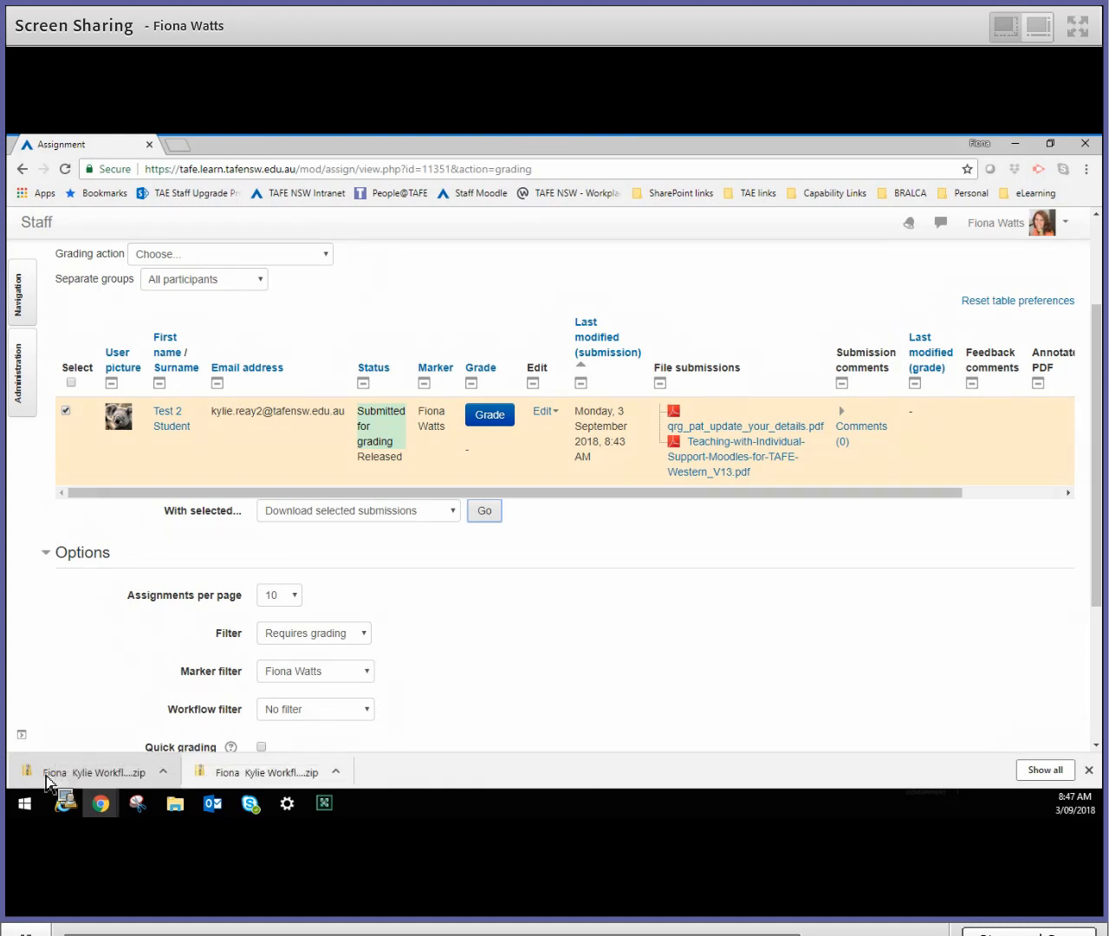
- Open the listed student's submission for grading
{"action": "left_click_drag", "start_coordinate": [47, 782], "coordinate": [726, 555]}
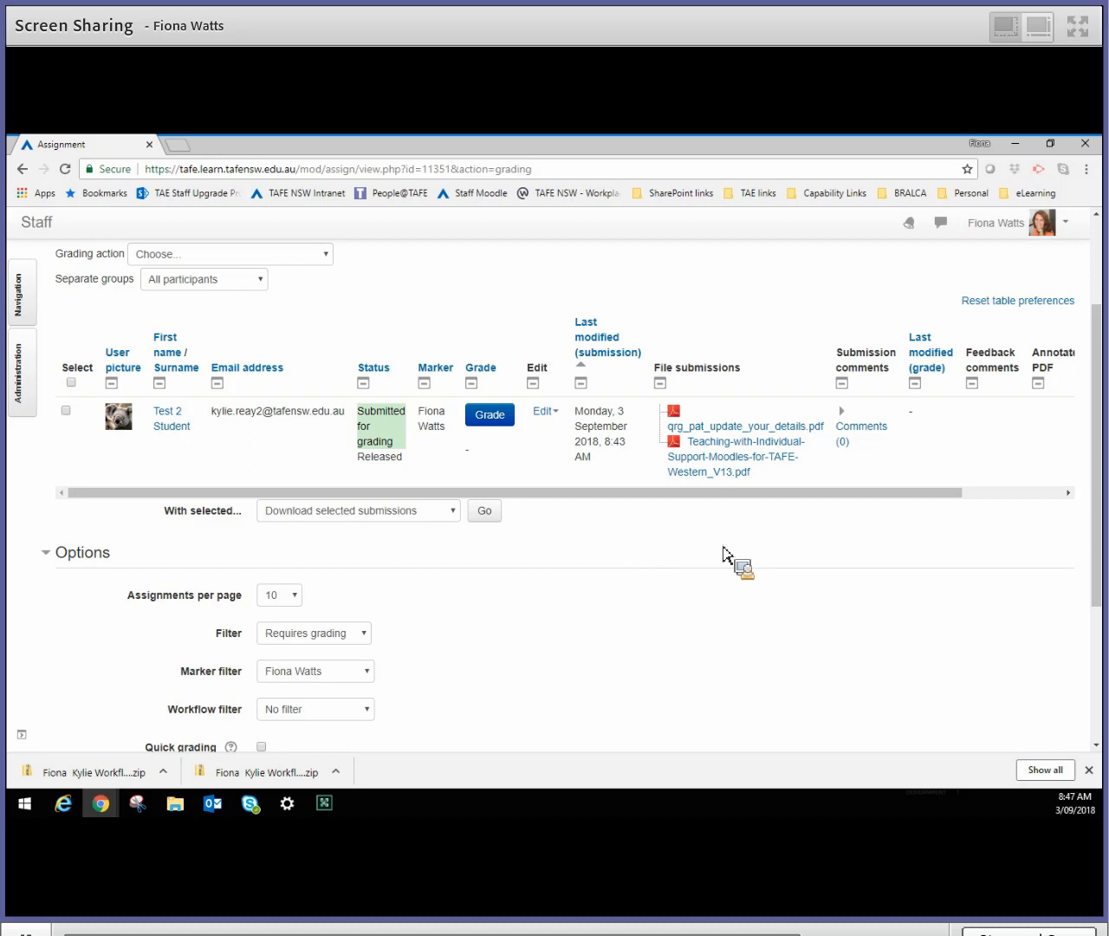
{"action": "left_click_drag", "start_coordinate": [727, 555], "coordinate": [491, 421]}
{"action": "left_click", "coordinate": [491, 416]}
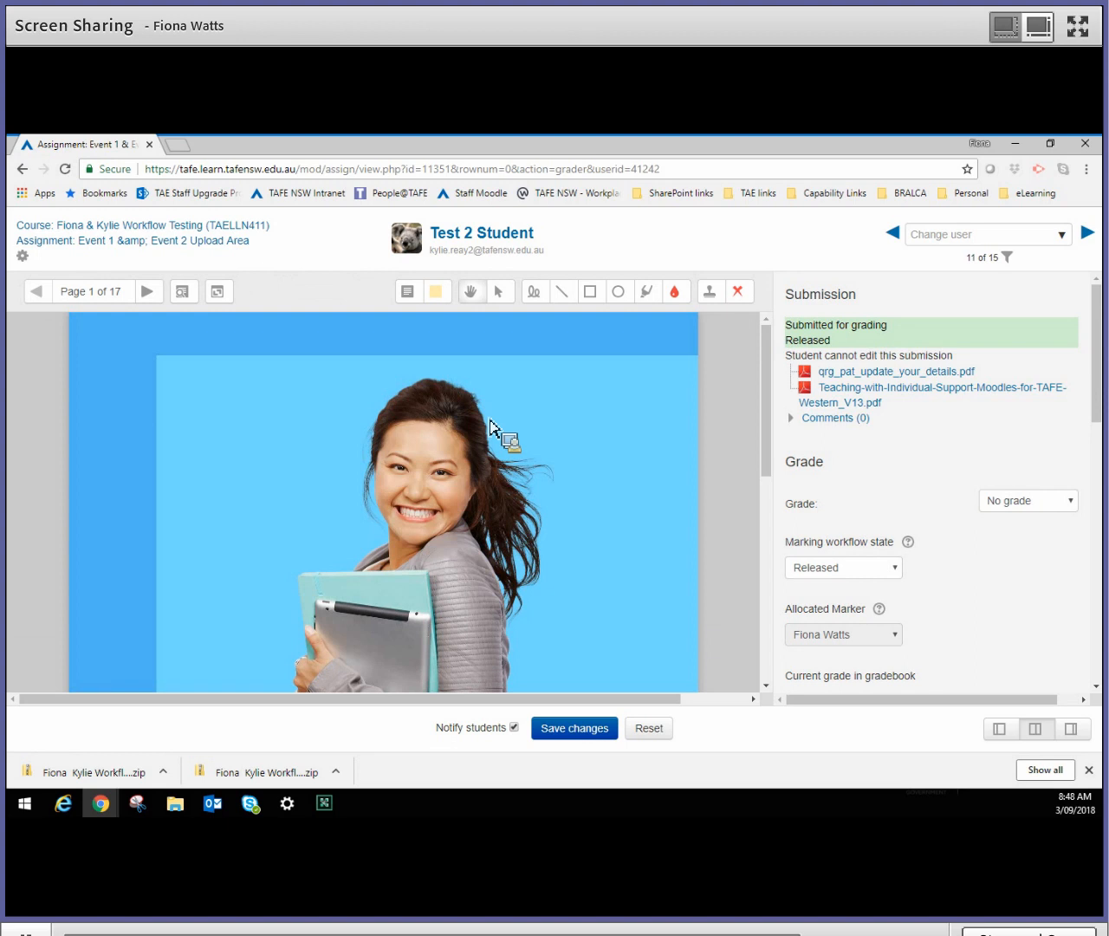
- Find the attempt settings and view the student's Attempt 1 from 24 August 2018, 12:13 PM
{"action": "left_click_drag", "start_coordinate": [1096, 409], "coordinate": [1097, 670]}
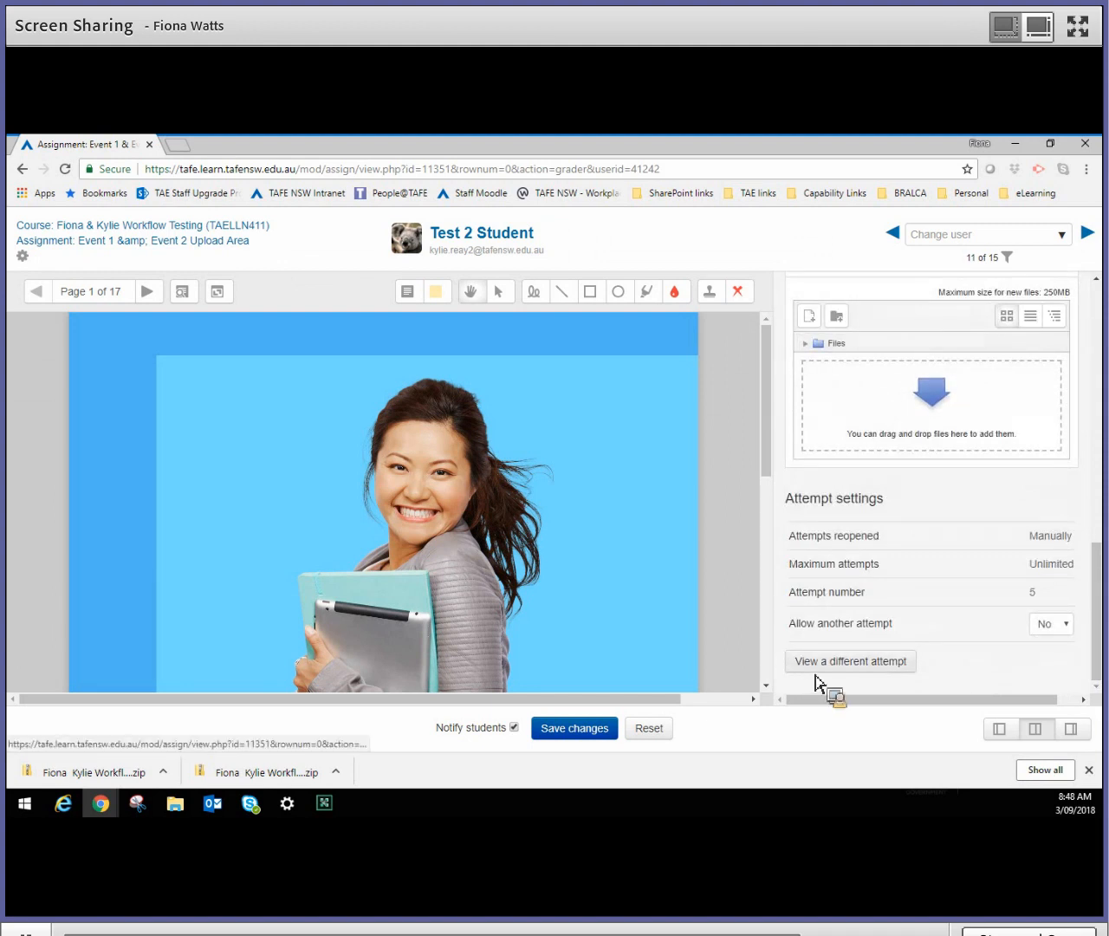
{"action": "left_click", "coordinate": [857, 668]}
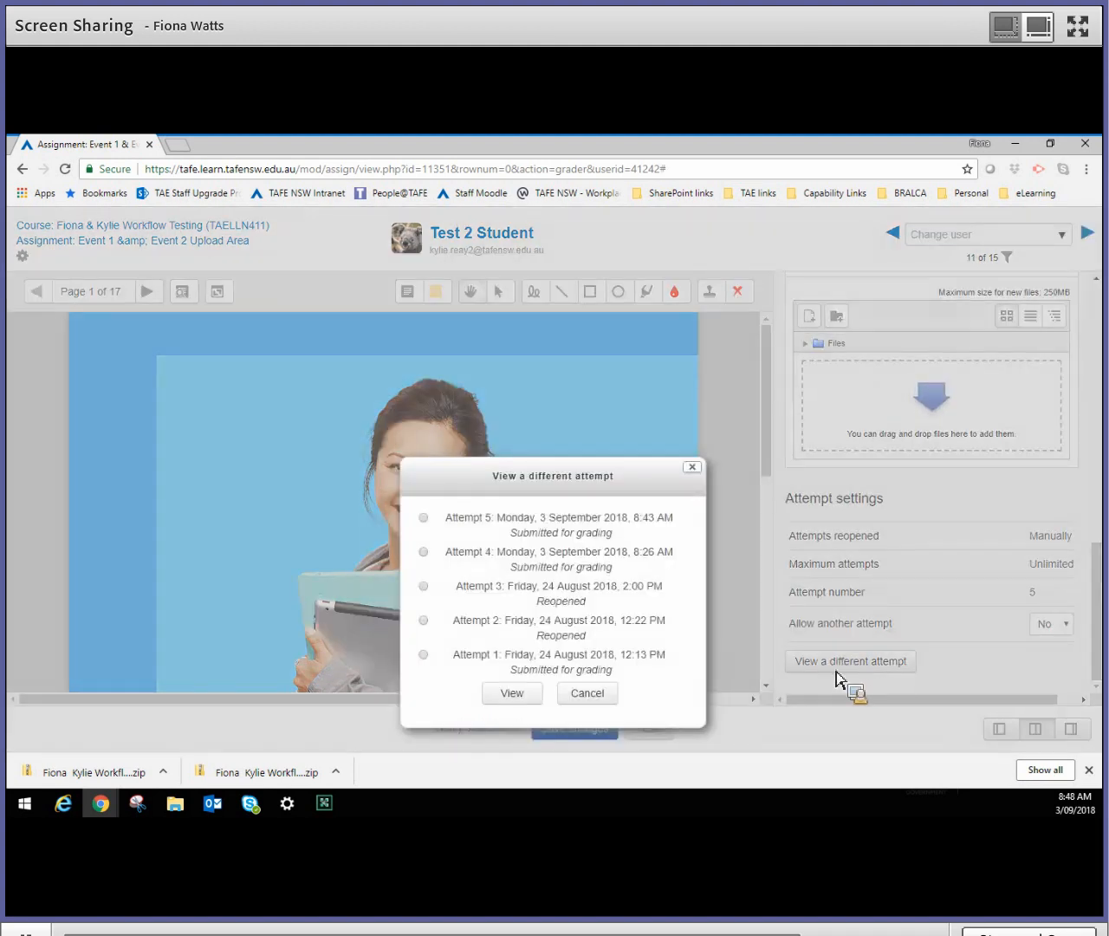
{"action": "left_click", "coordinate": [425, 656]}
{"action": "left_click", "coordinate": [518, 694]}
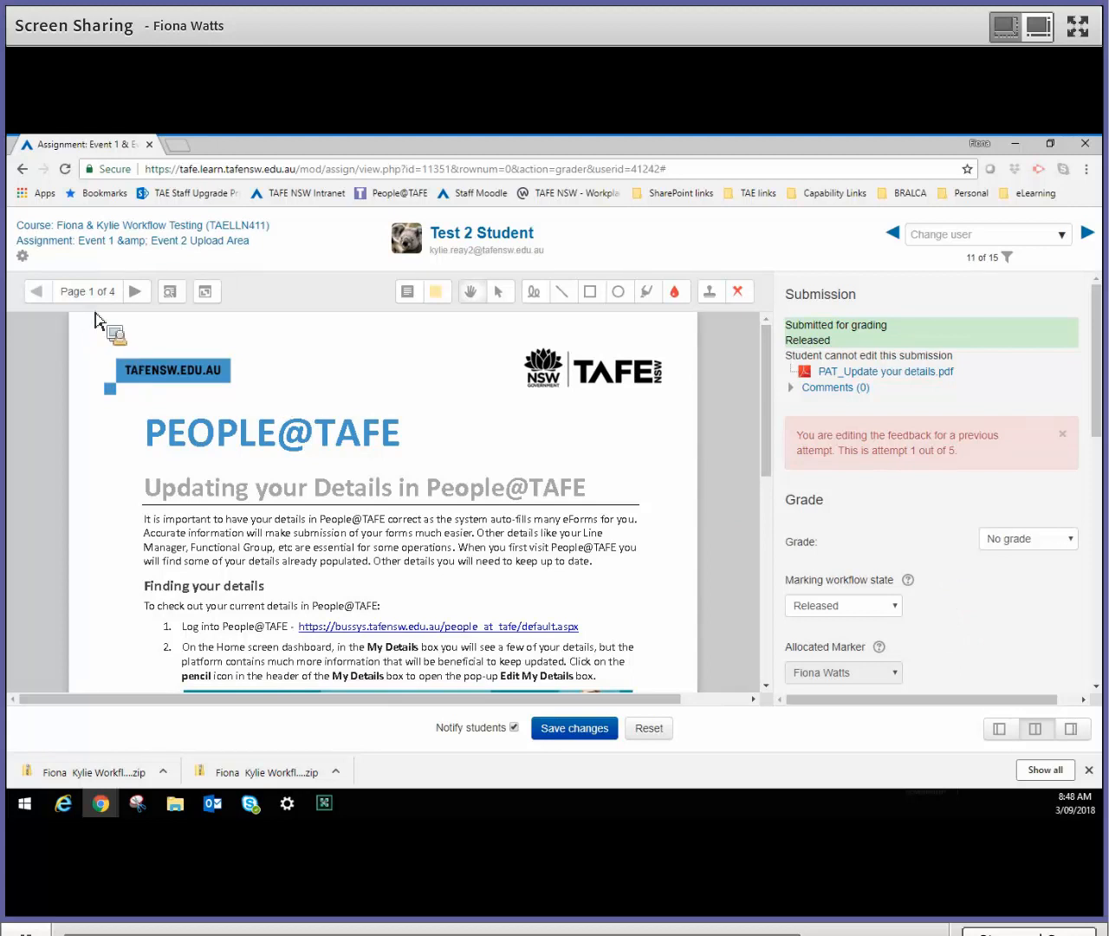
- Go to page 2 of the submitted PDF and loop the upper Employment details freehand in red with the Pen tool
{"action": "left_click", "coordinate": [142, 297]}
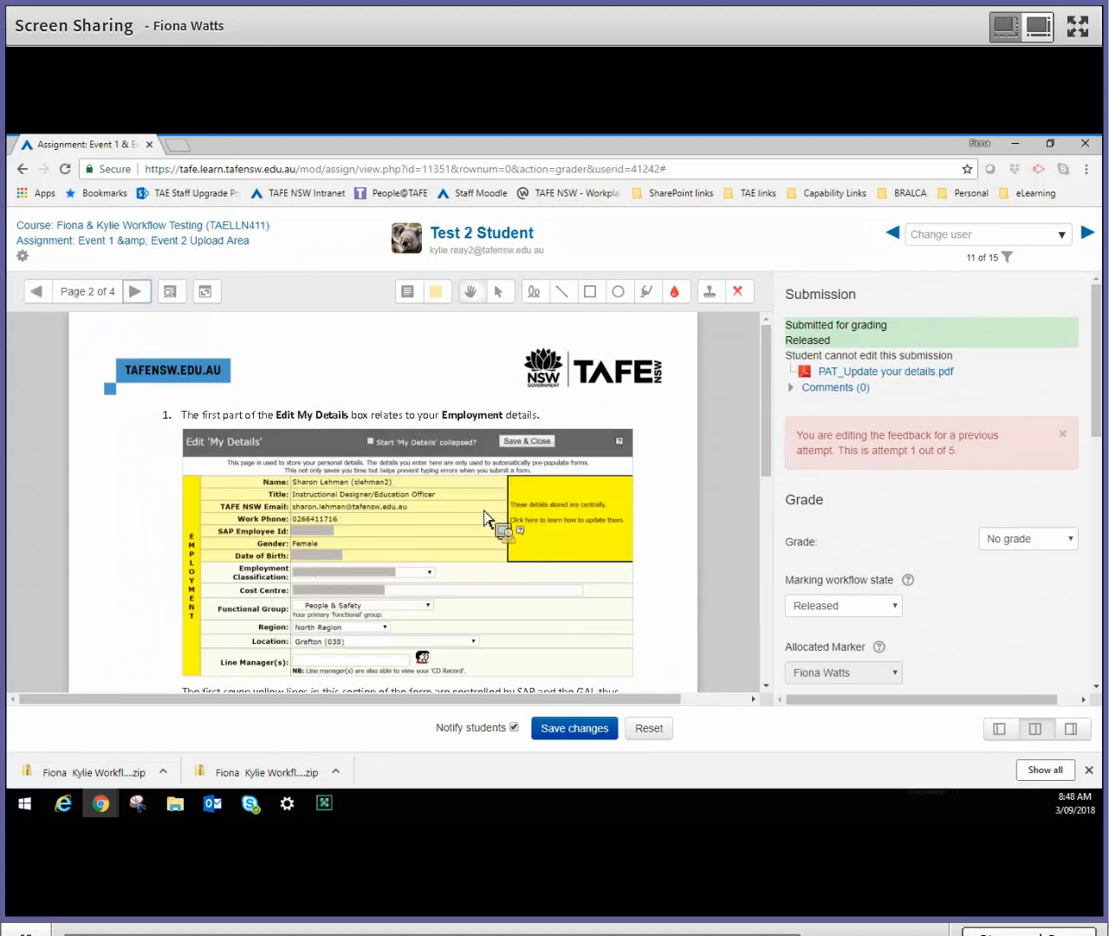
{"action": "scroll", "coordinate": [485, 518], "scroll_direction": "down", "scroll_amount": 5}
{"action": "scroll", "coordinate": [485, 518], "scroll_direction": "up", "scroll_amount": 5}
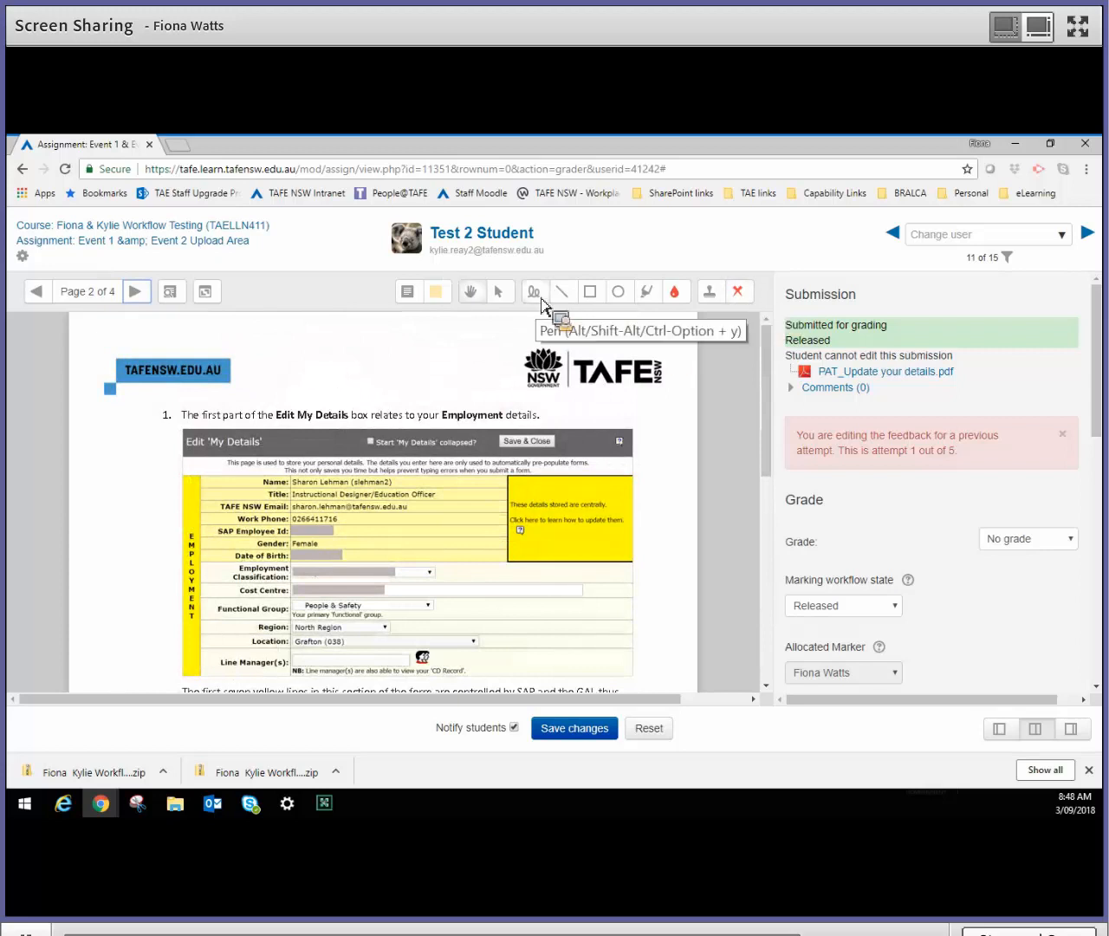
{"action": "left_click", "coordinate": [535, 292]}
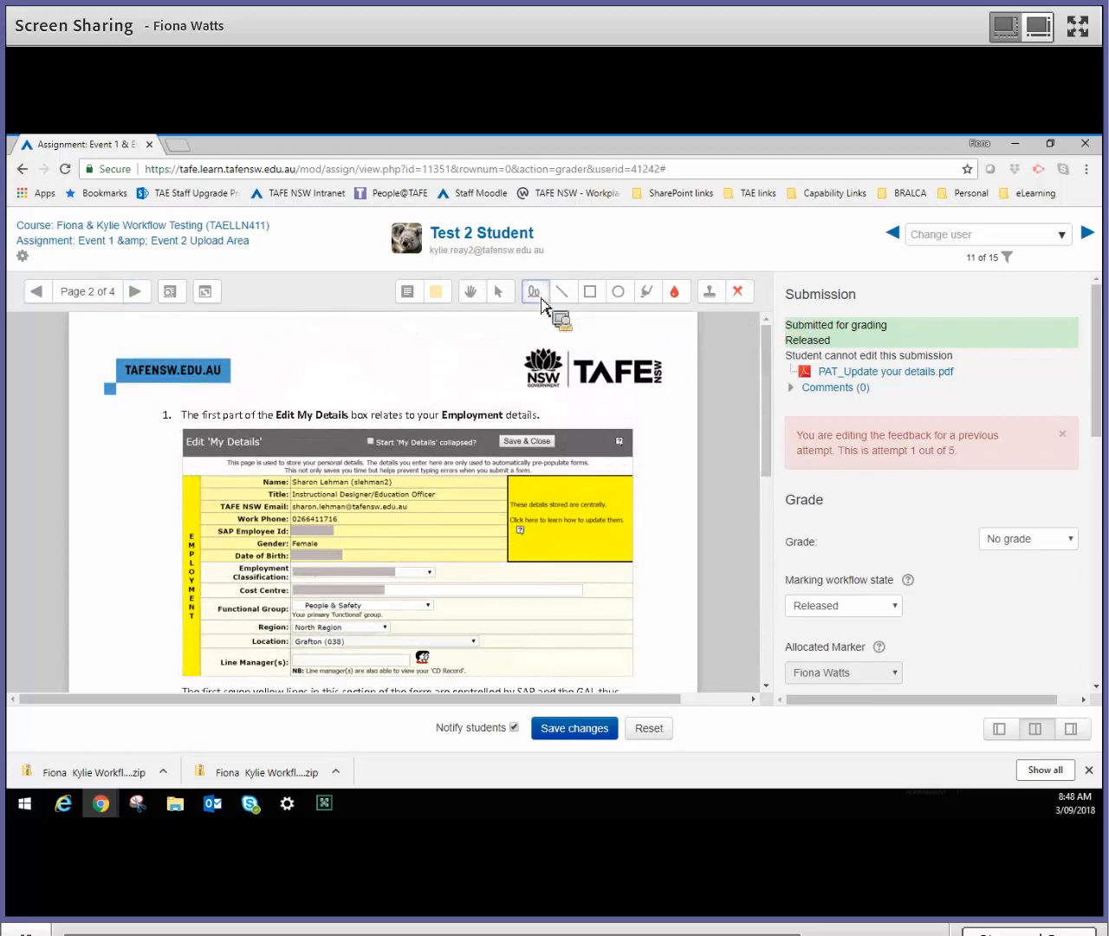
{"action": "mouse_move", "coordinate": [260, 482]}
{"action": "left_mouse_down"}
{"action": "mouse_move", "coordinate": [442, 459]}
{"action": "mouse_move", "coordinate": [294, 546]}
{"action": "left_mouse_up"}
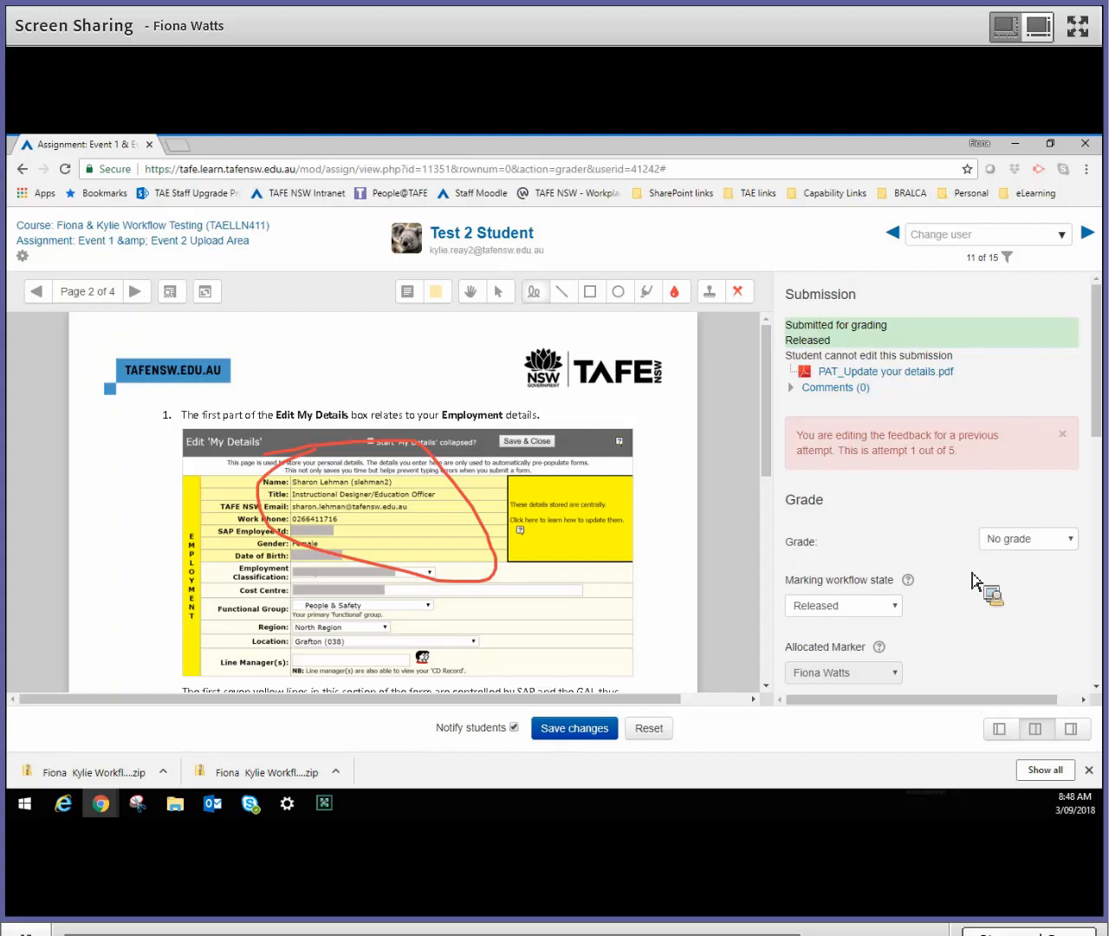
- Show the grade options available for the student's attempt 1
{"action": "scroll", "coordinate": [972, 575], "scroll_direction": "down", "scroll_amount": 1}
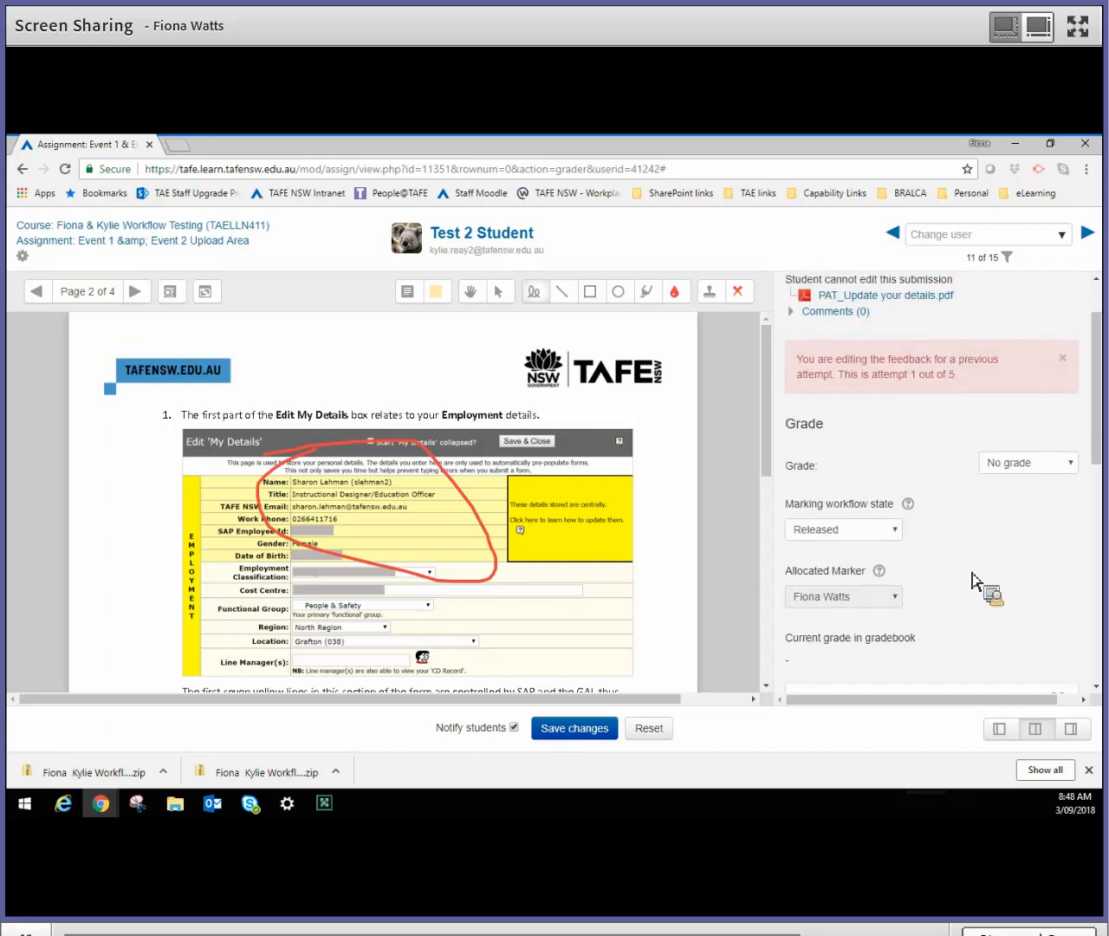
{"action": "scroll", "coordinate": [972, 580], "scroll_direction": "down", "scroll_amount": 1}
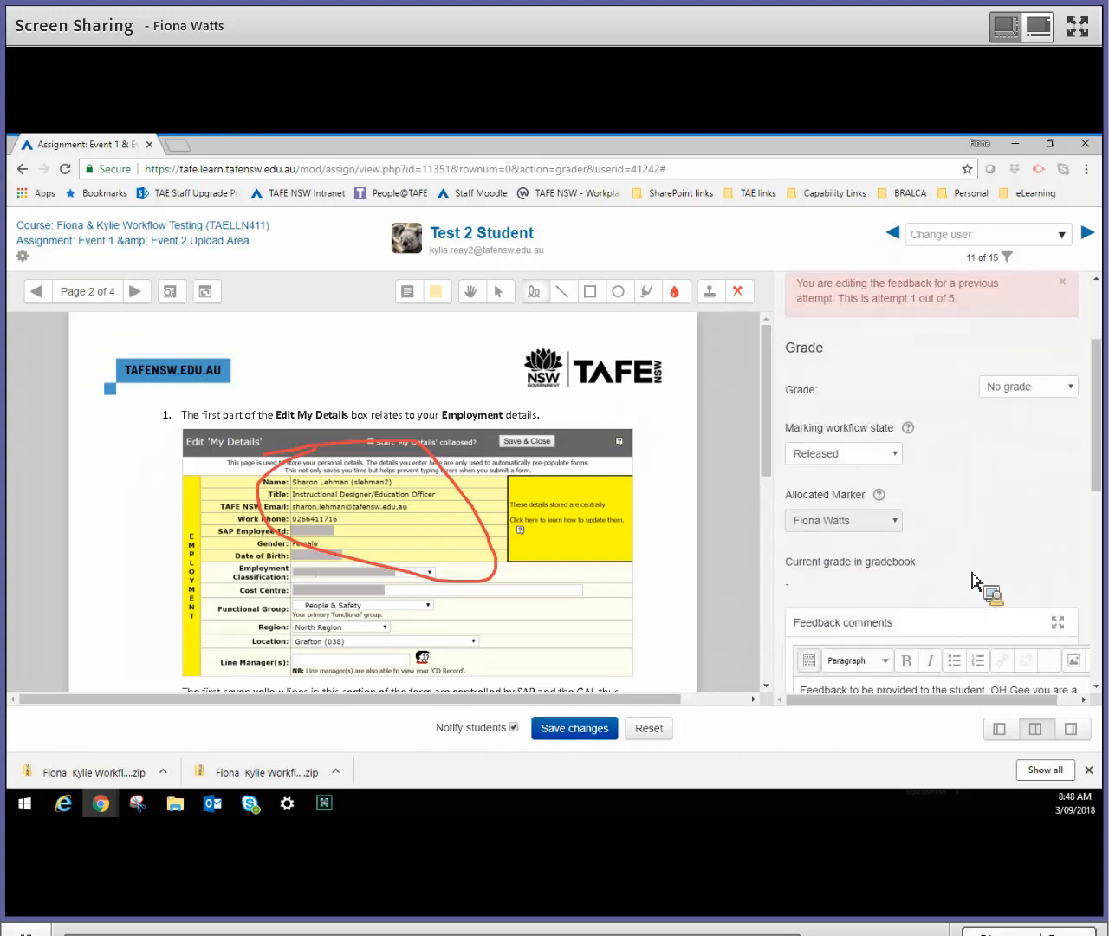
{"action": "left_click", "coordinate": [1073, 388]}
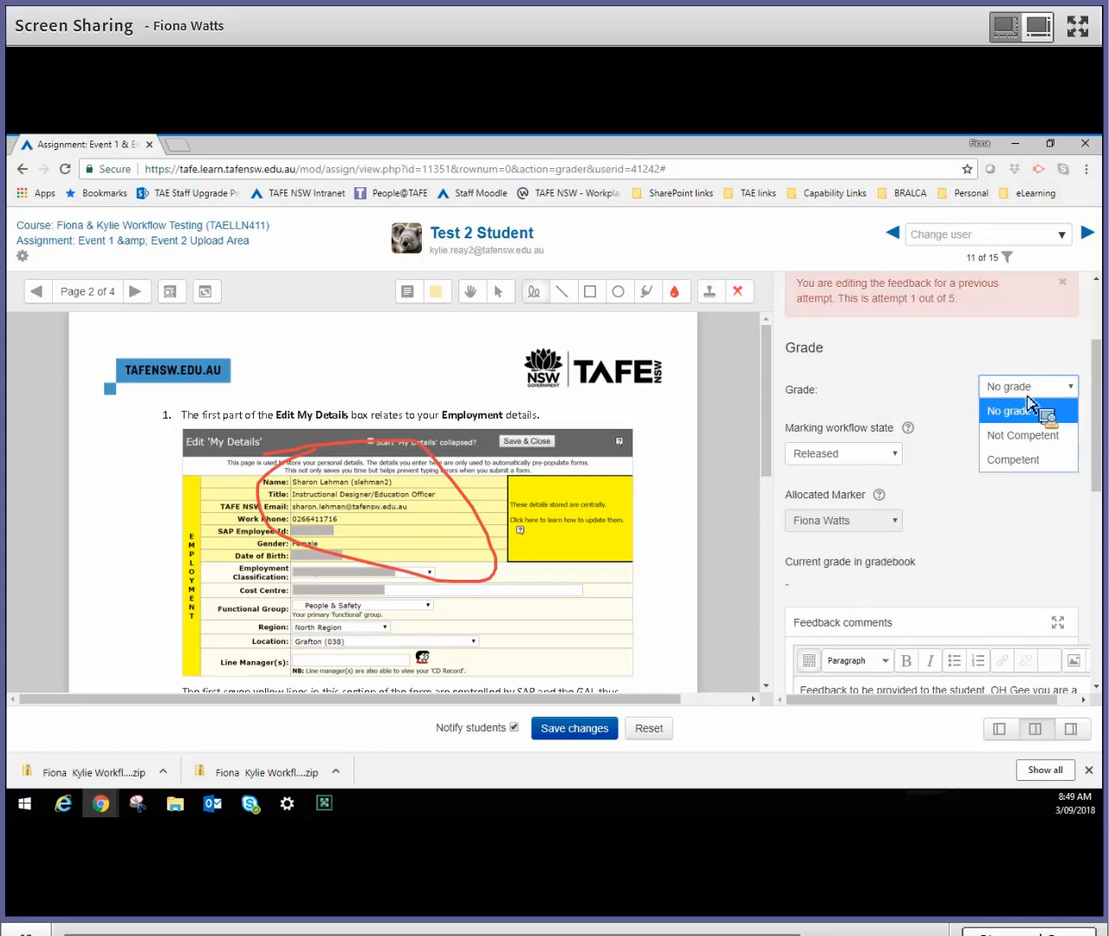
- Try Not marked as the marking workflow state and set it back to Released
{"action": "left_click", "coordinate": [900, 456]}
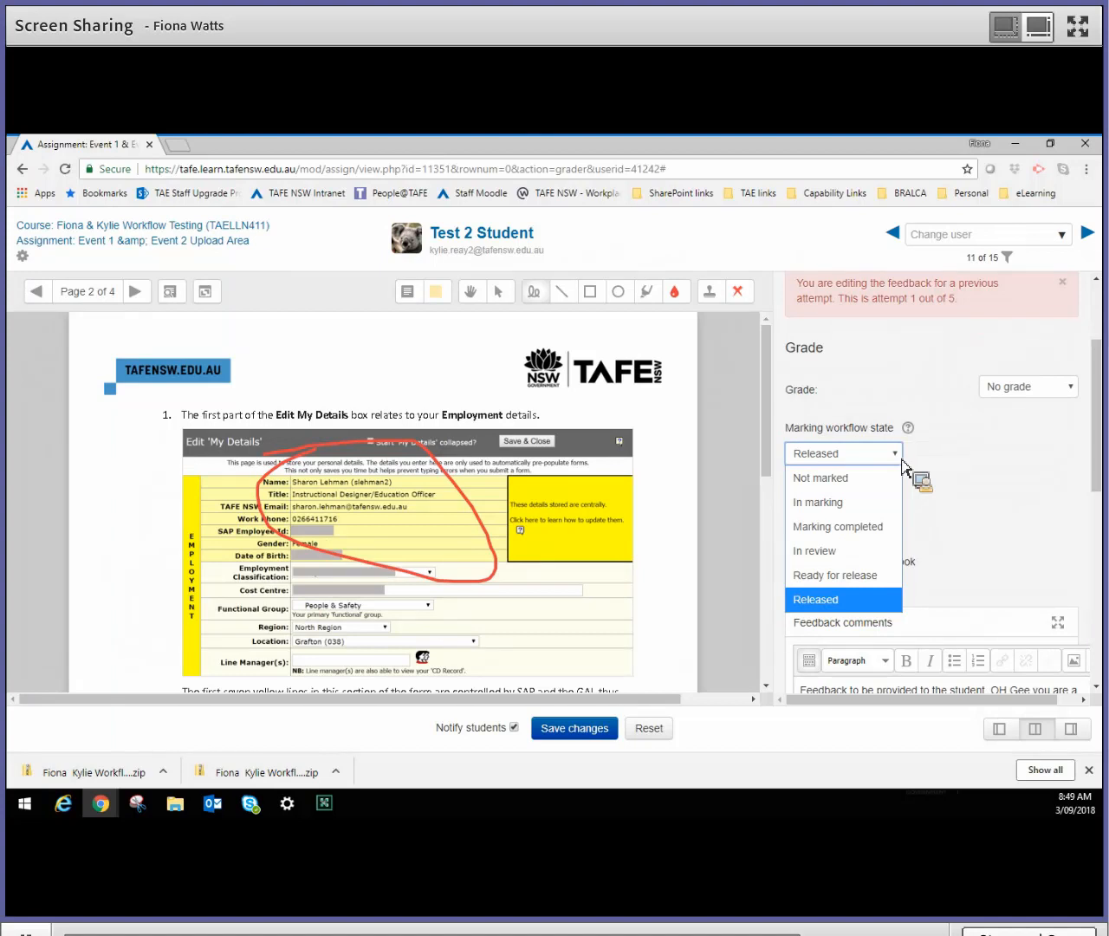
{"action": "left_click", "coordinate": [854, 478]}
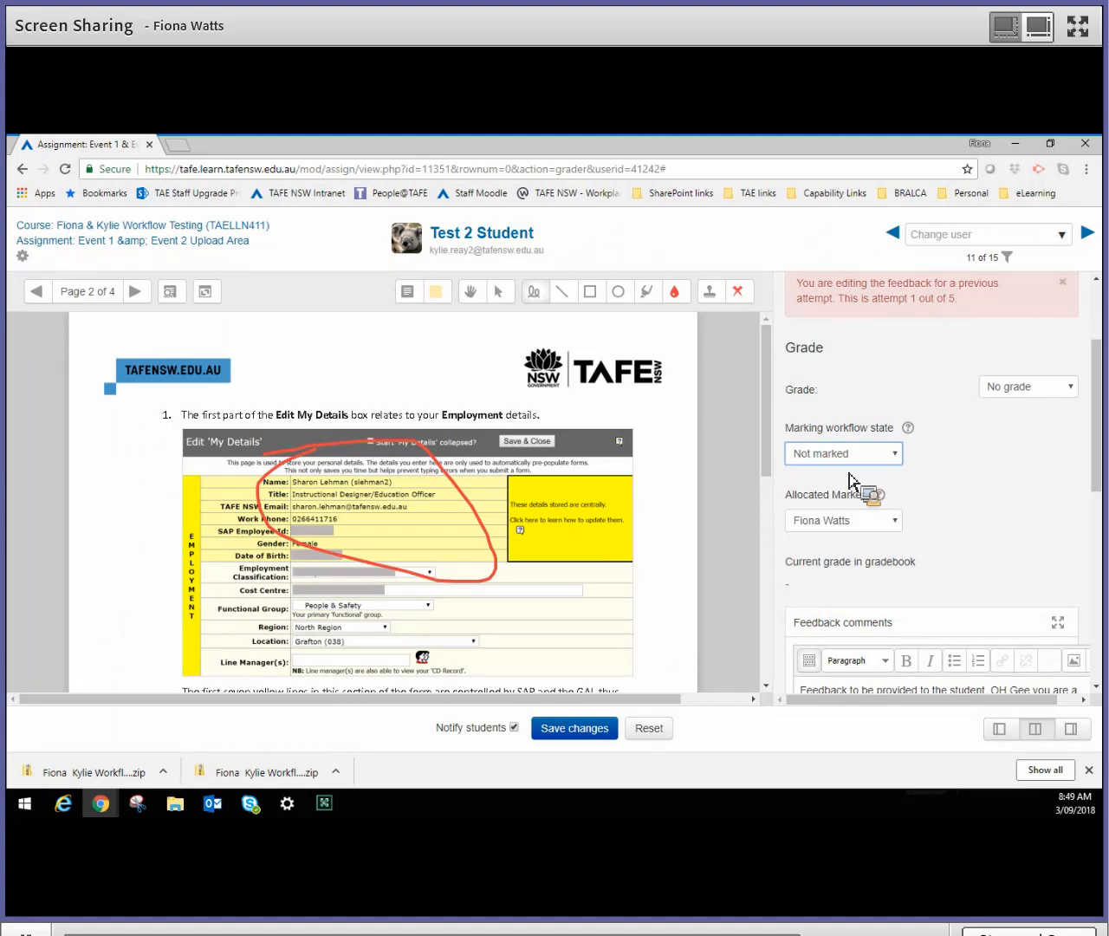
{"action": "left_click", "coordinate": [901, 456]}
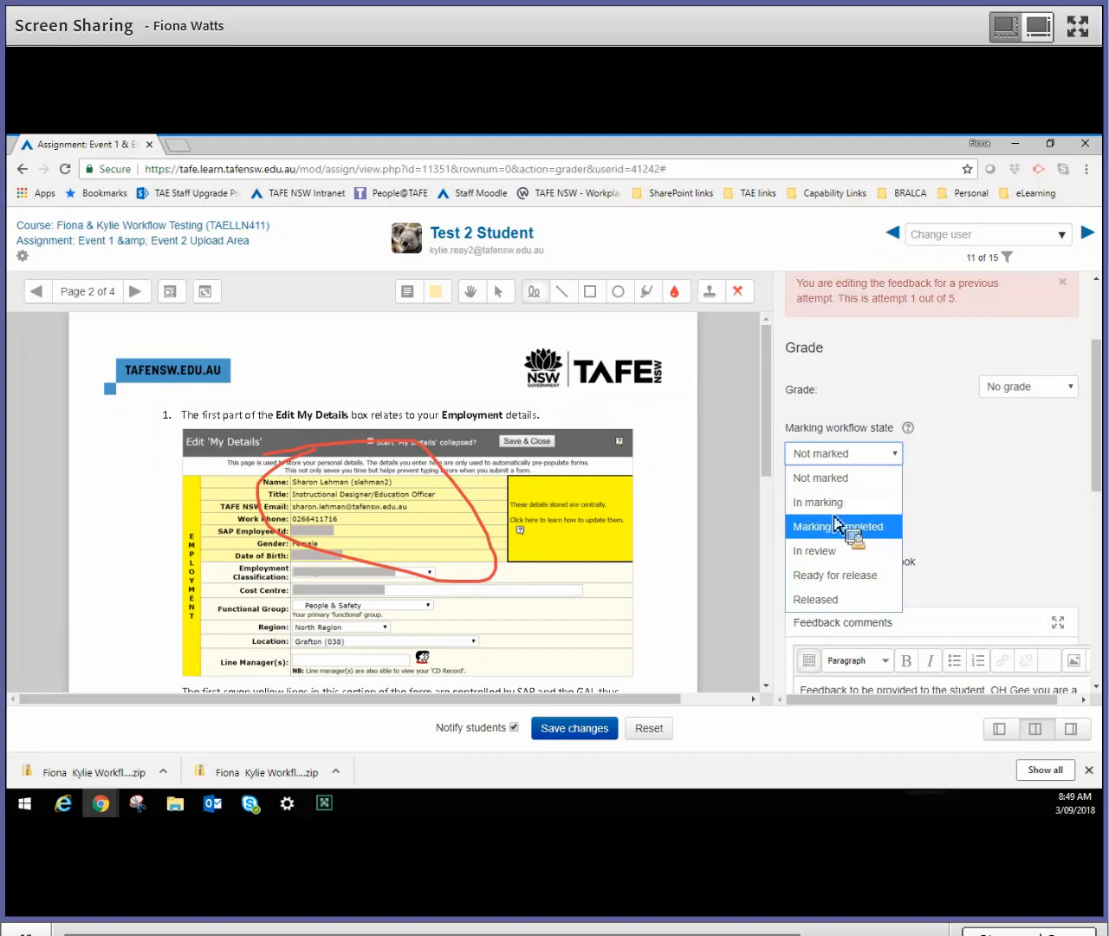
{"action": "left_click", "coordinate": [814, 606]}
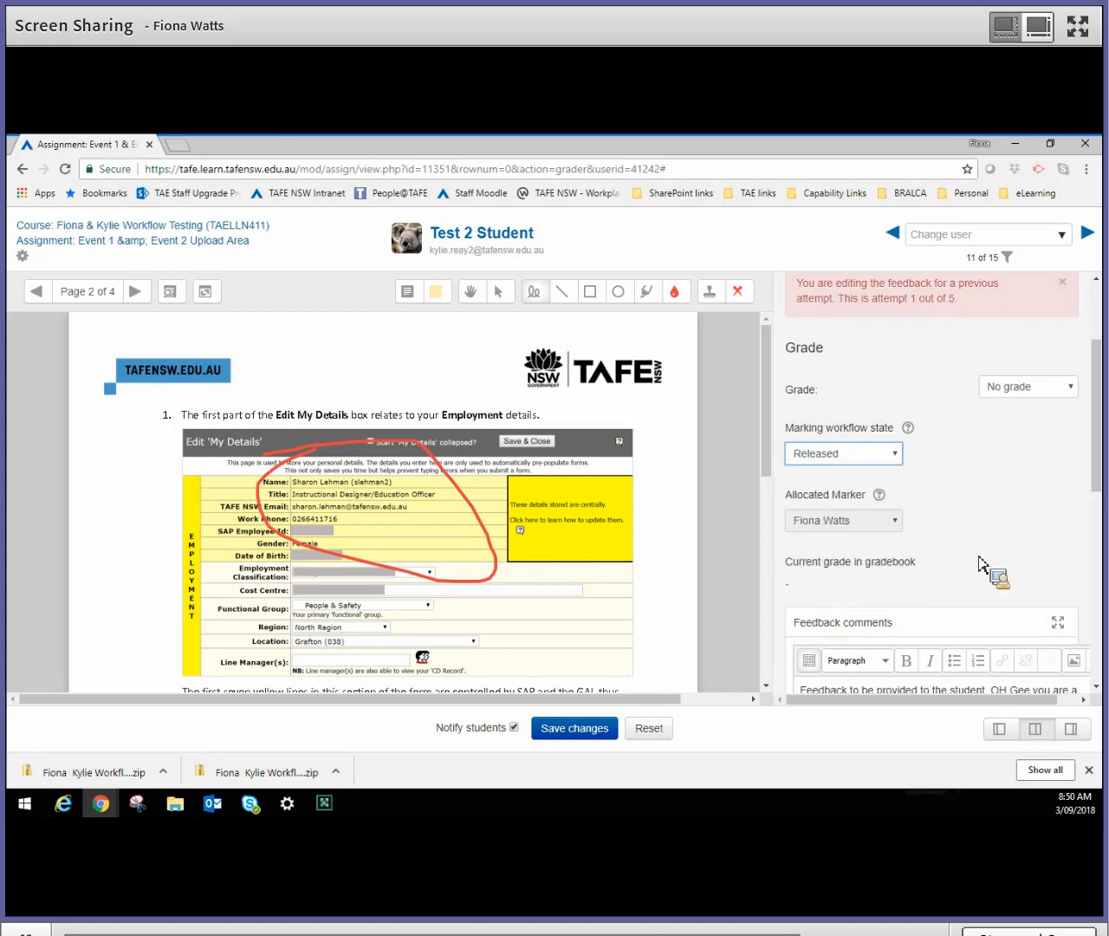
- Upload the image 25299109_32…3231_n.jpg to the Feedback files of attempt 1, keeping the default author and licence
{"action": "scroll", "coordinate": [979, 563], "scroll_direction": "down", "scroll_amount": 3}
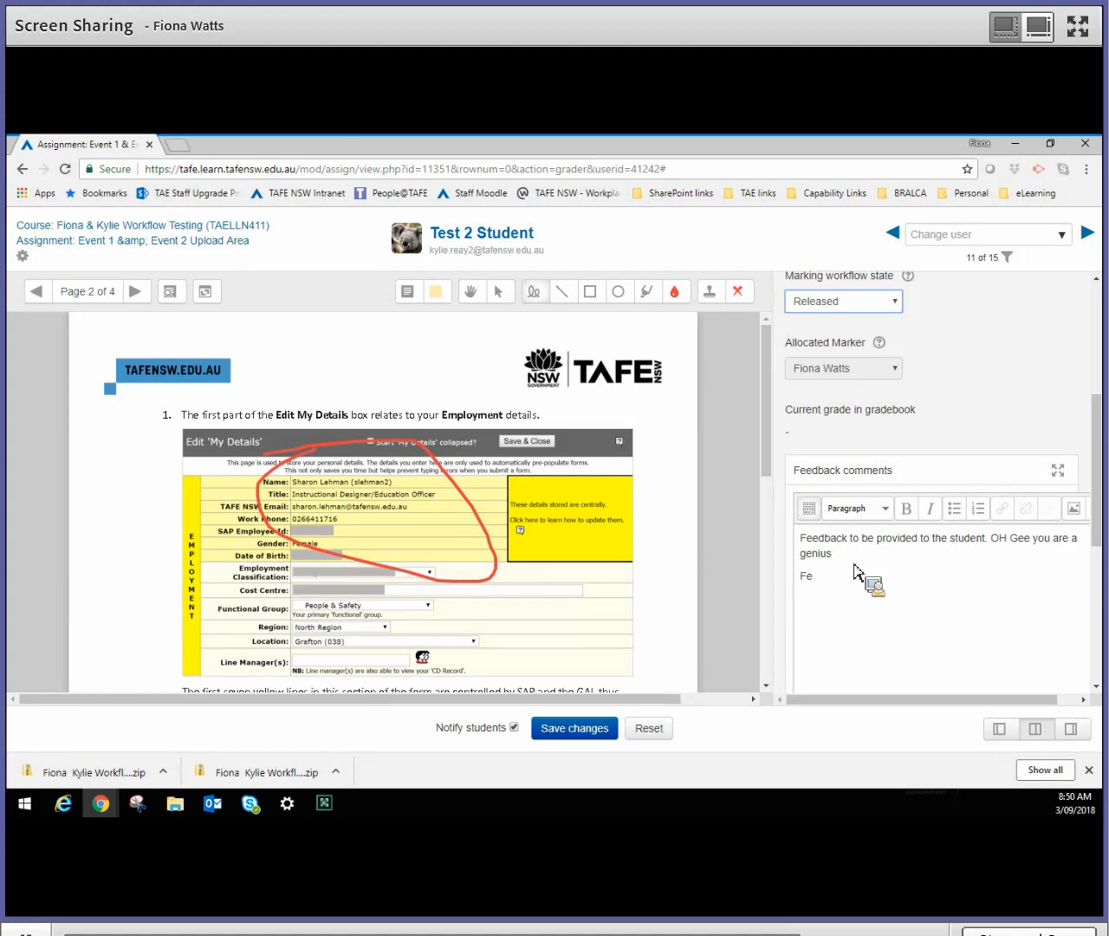
{"action": "scroll", "coordinate": [856, 572], "scroll_direction": "down", "scroll_amount": 4}
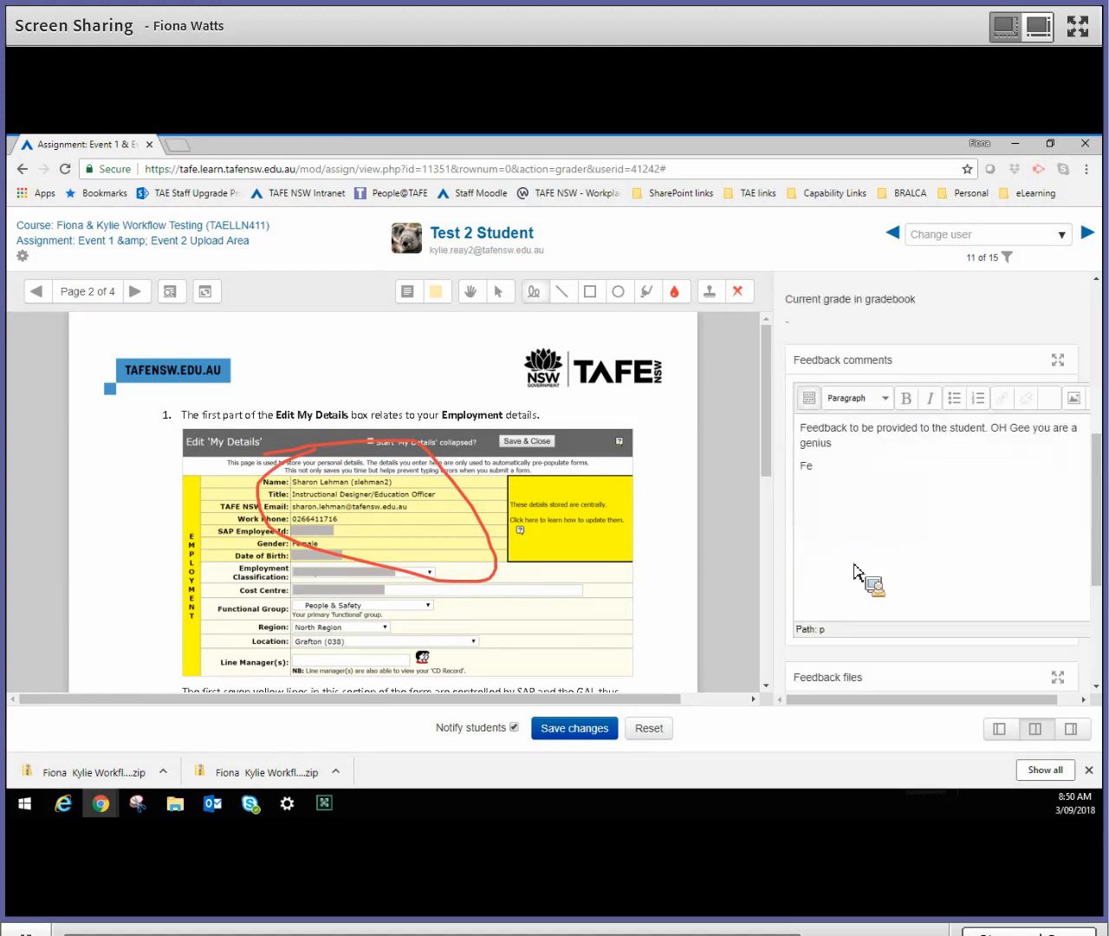
{"action": "scroll", "coordinate": [855, 570], "scroll_direction": "down", "scroll_amount": 1}
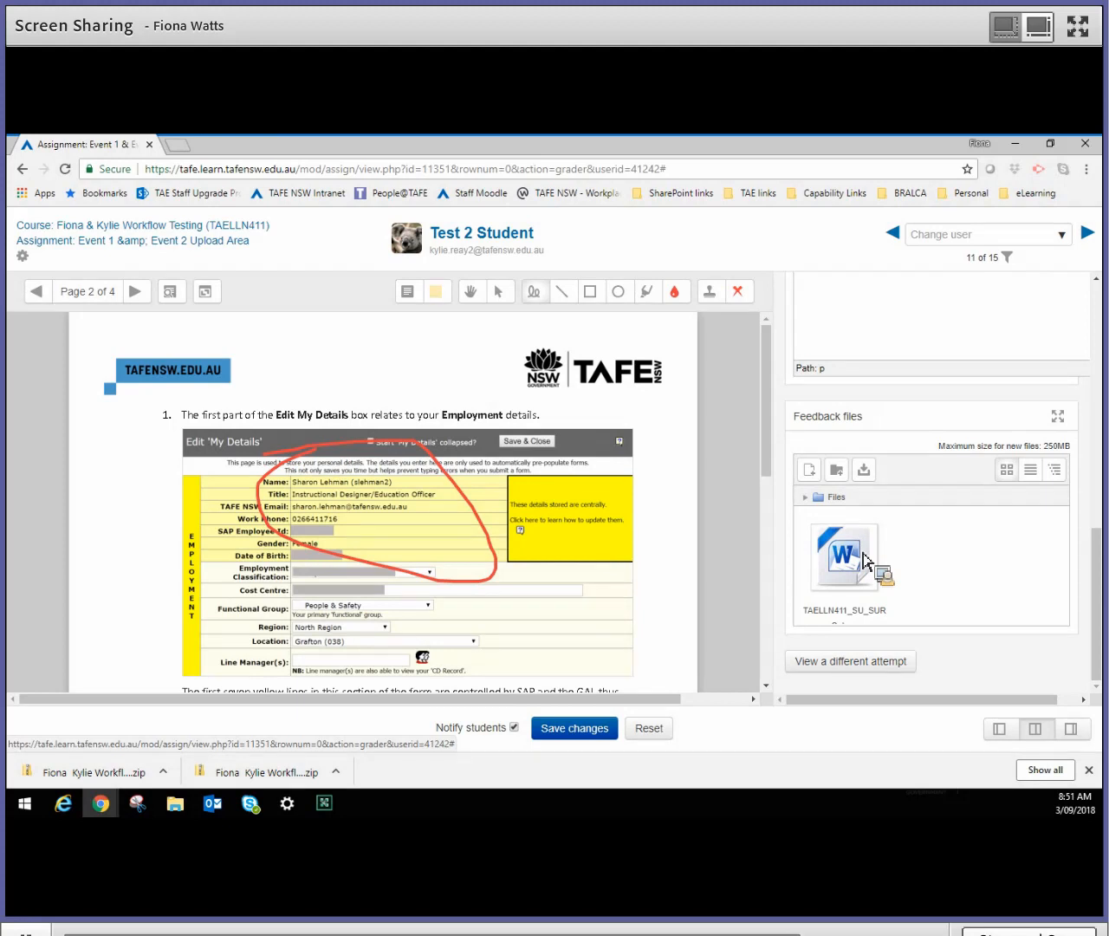
{"action": "left_click", "coordinate": [819, 477]}
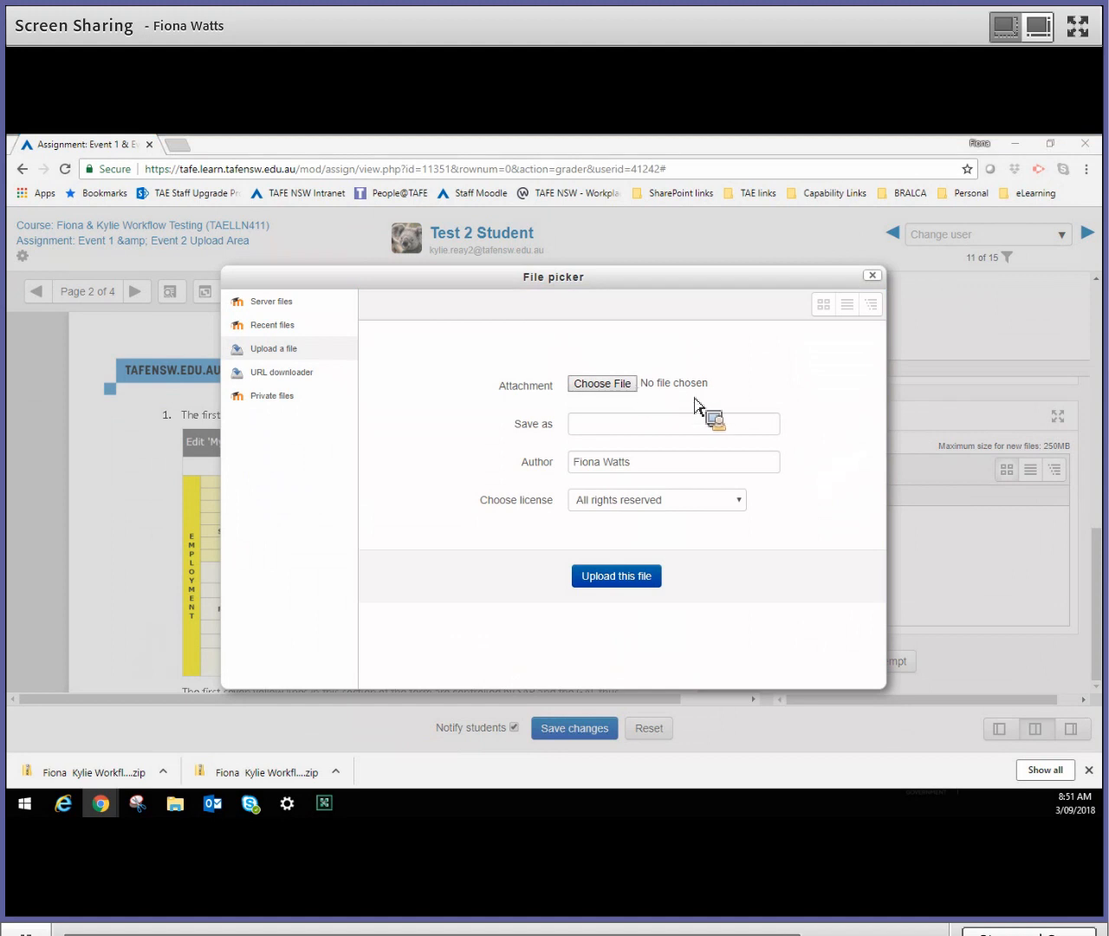
{"action": "left_click", "coordinate": [966, 505]}
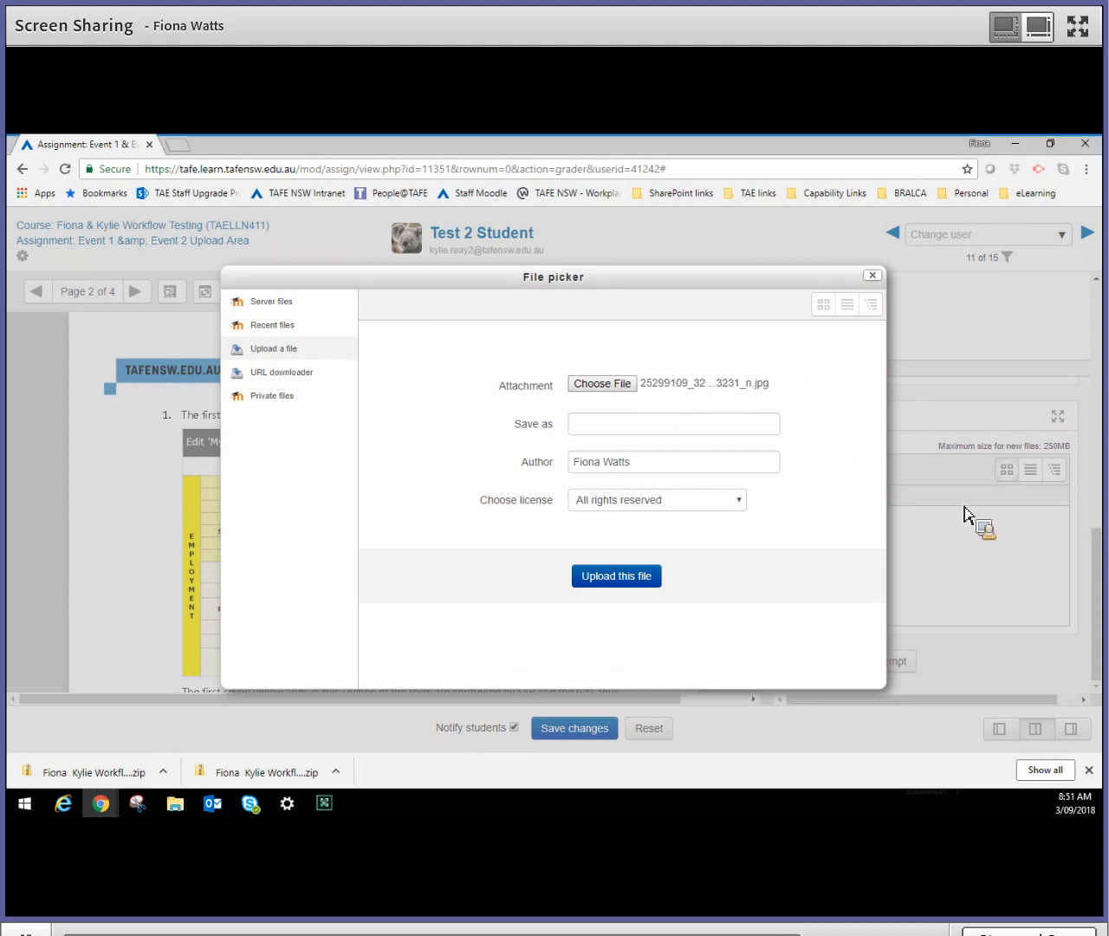
{"action": "left_click", "coordinate": [602, 584]}
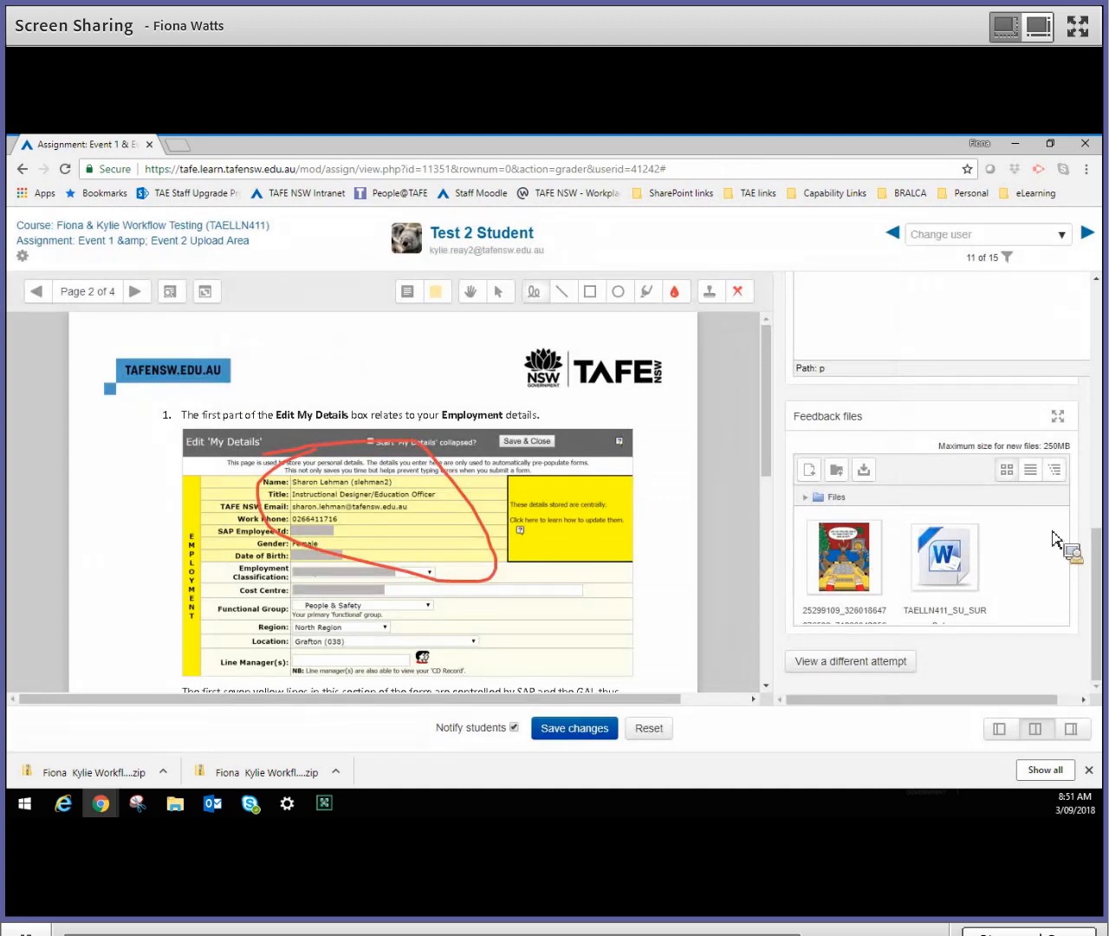
- View a different attempt of the student: Attempt 5 from 3 September 2018, 8:43 AM
{"action": "left_click_drag", "start_coordinate": [1099, 662], "coordinate": [1098, 600]}
{"action": "left_click", "coordinate": [866, 666]}
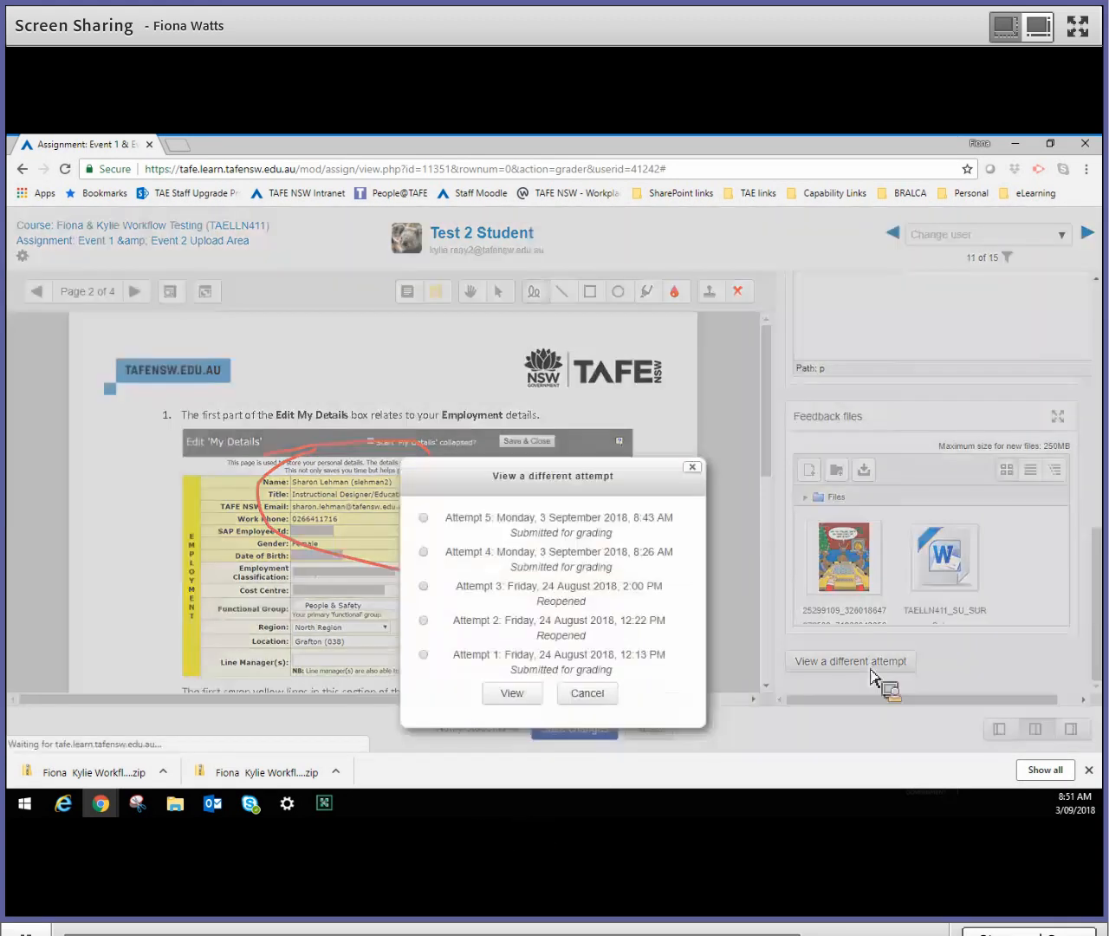
{"action": "left_click", "coordinate": [440, 518]}
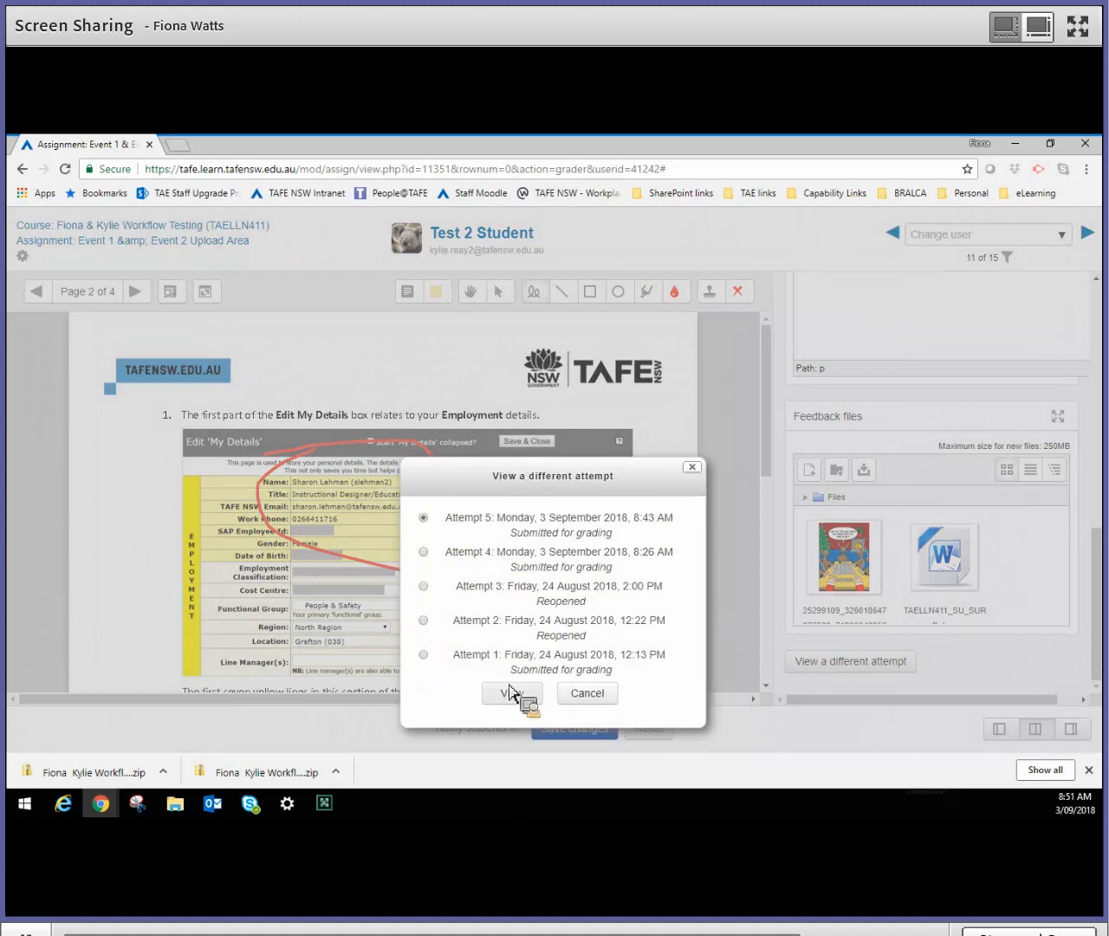
{"action": "left_click", "coordinate": [538, 694]}
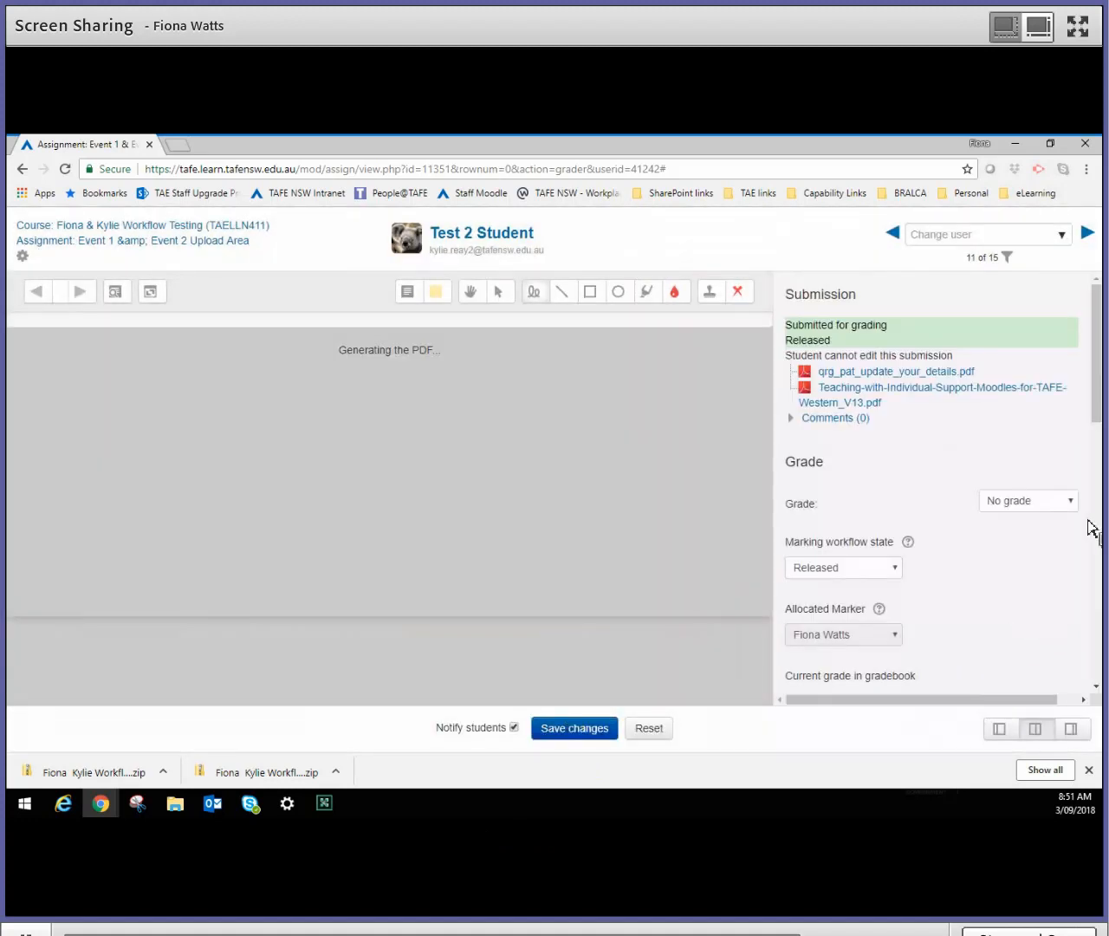
- Set Allow another attempt to Yes in the attempt settings
{"action": "scroll", "coordinate": [1094, 520], "scroll_direction": "down", "scroll_amount": 4}
{"action": "scroll", "coordinate": [1094, 485], "scroll_direction": "down", "scroll_amount": 6}
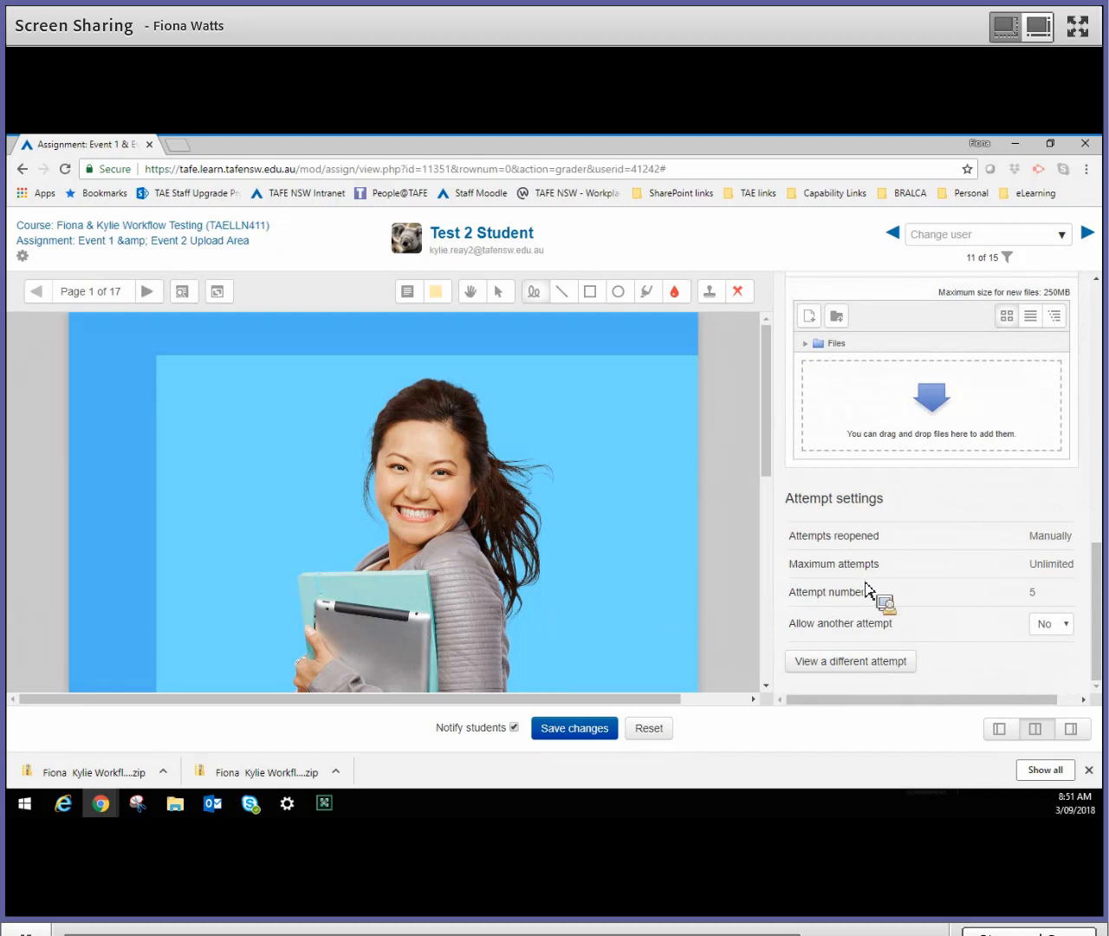
{"action": "left_click", "coordinate": [1067, 627]}
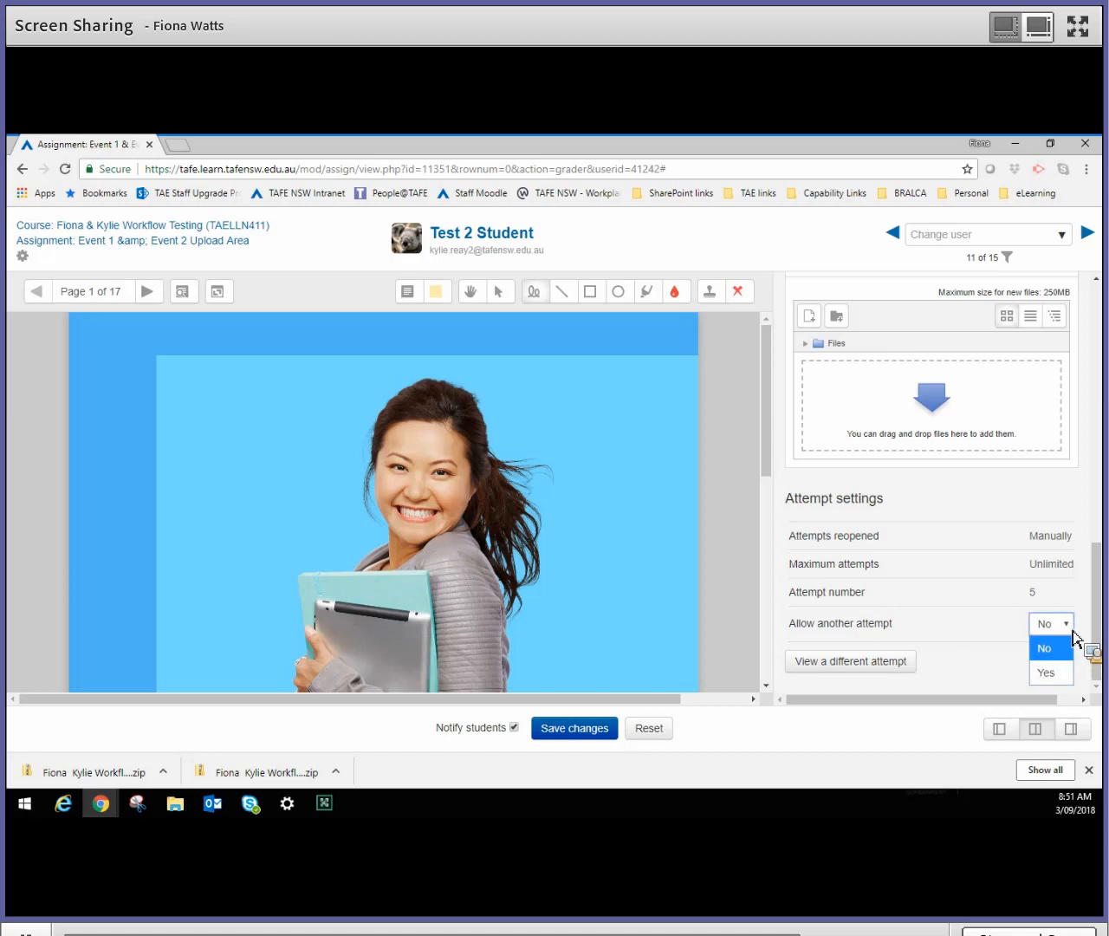
{"action": "left_click", "coordinate": [1053, 679]}
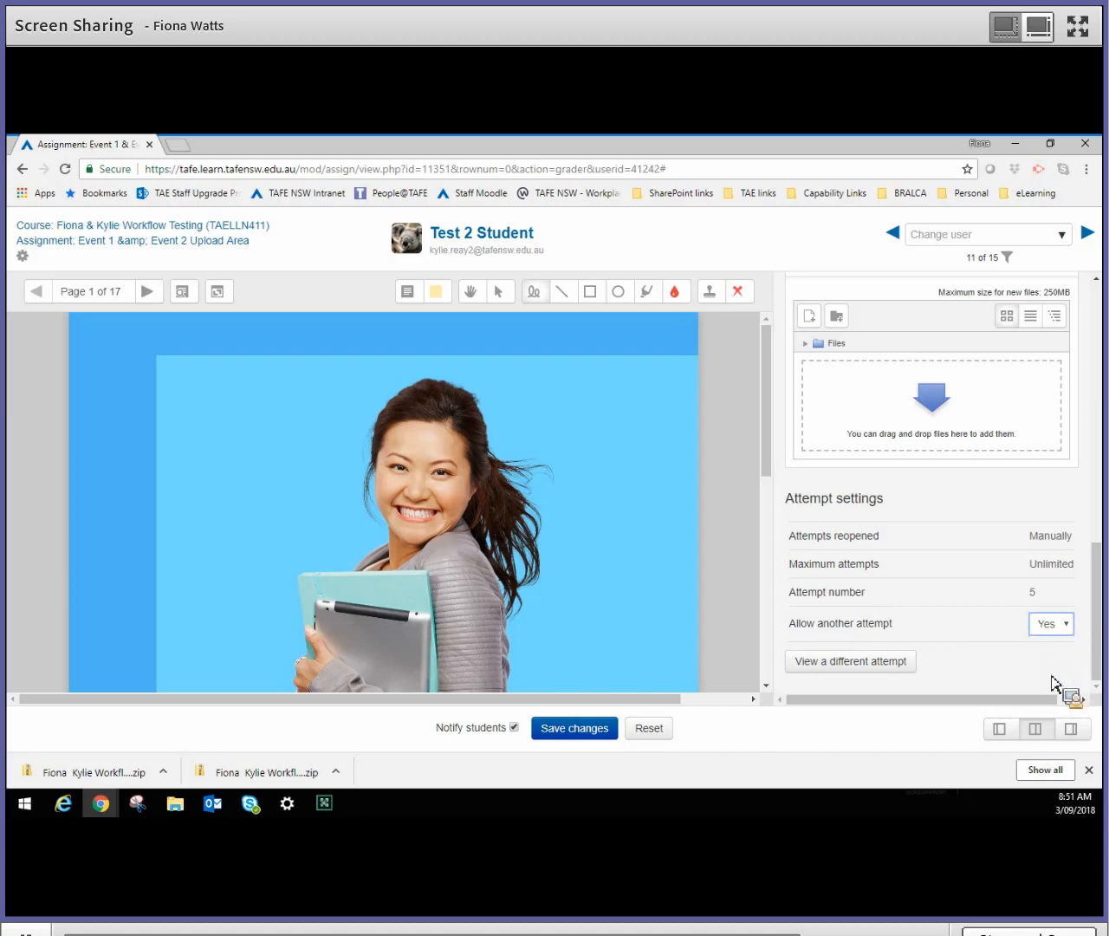
- Turn off Notify students and save the grading changes, acknowledging the confirmation
{"action": "left_click", "coordinate": [515, 729]}
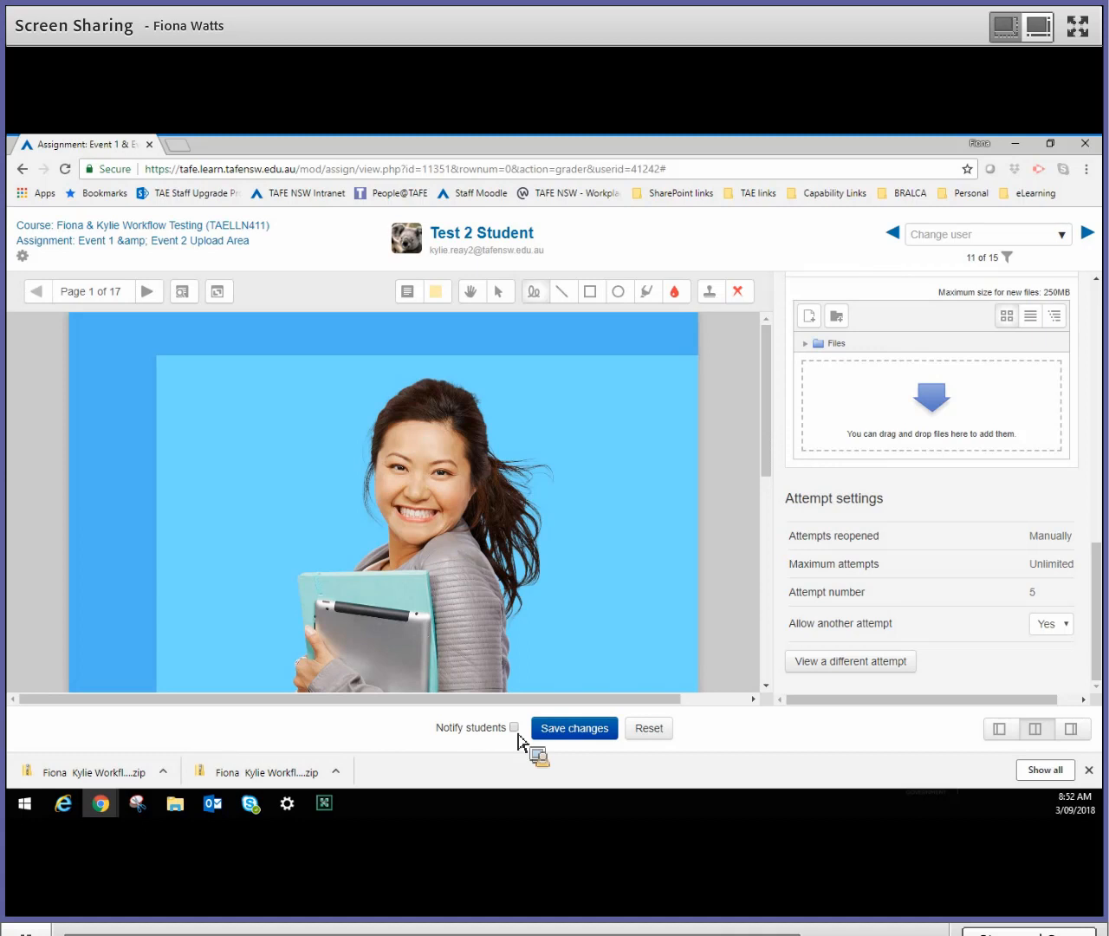
{"action": "left_click", "coordinate": [575, 728]}
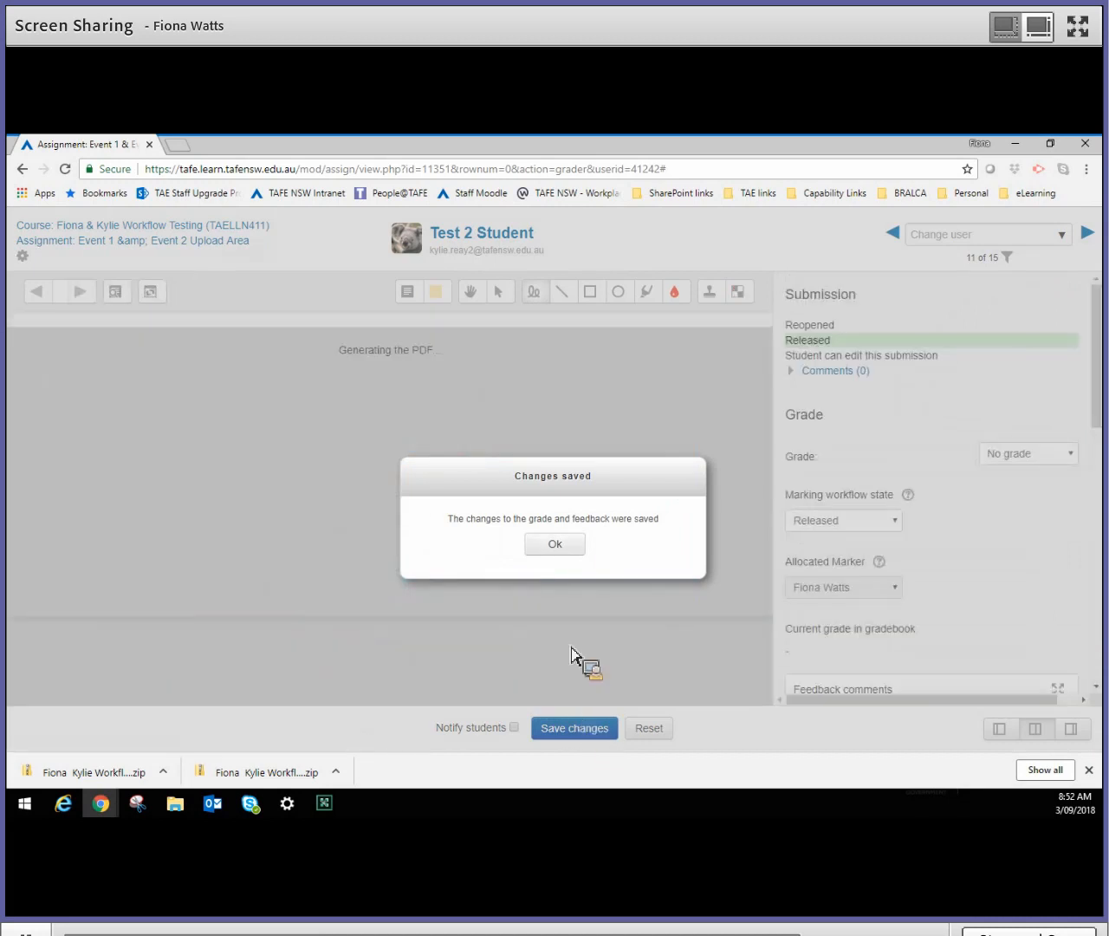
{"action": "left_click", "coordinate": [555, 544]}
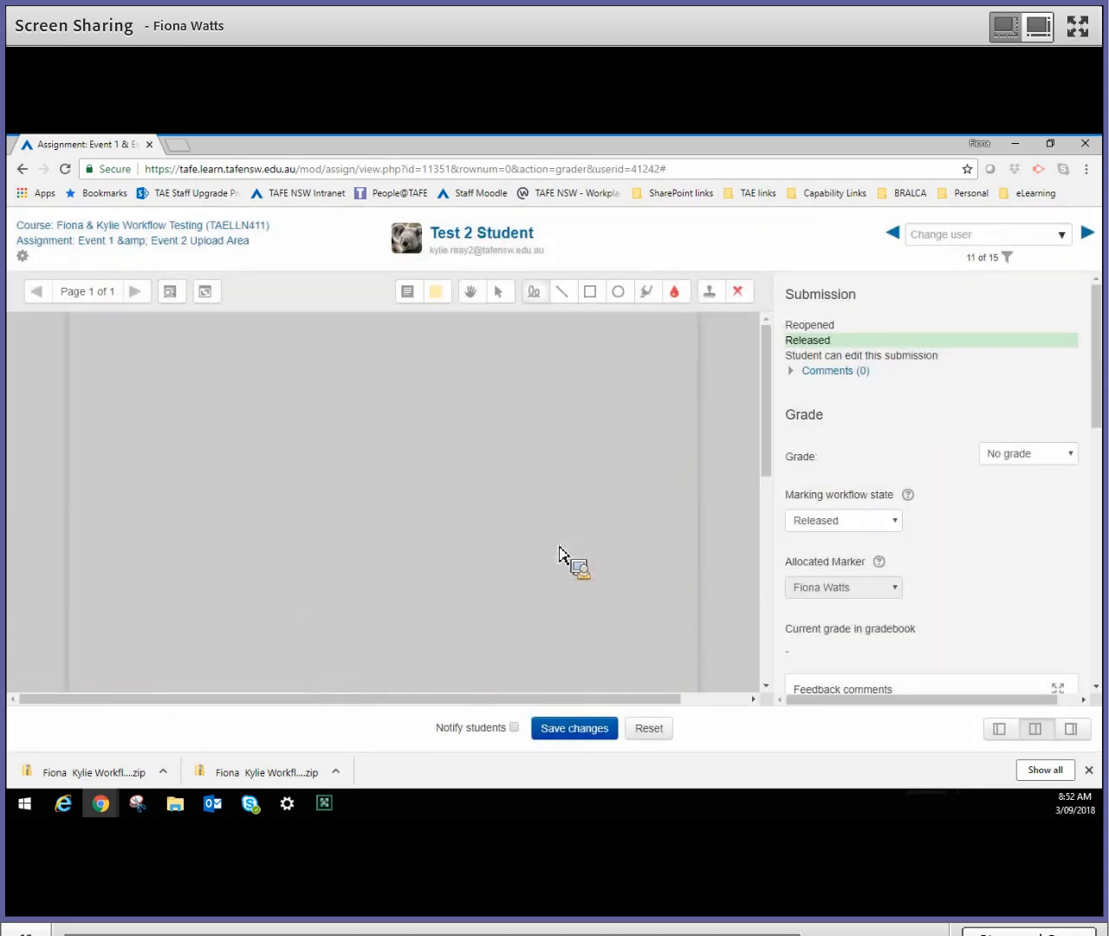
- Switch to the Internet Explorer window with the student's view of the assignment and maximise it over the grading page
{"action": "key", "text": "alt+Tab"}
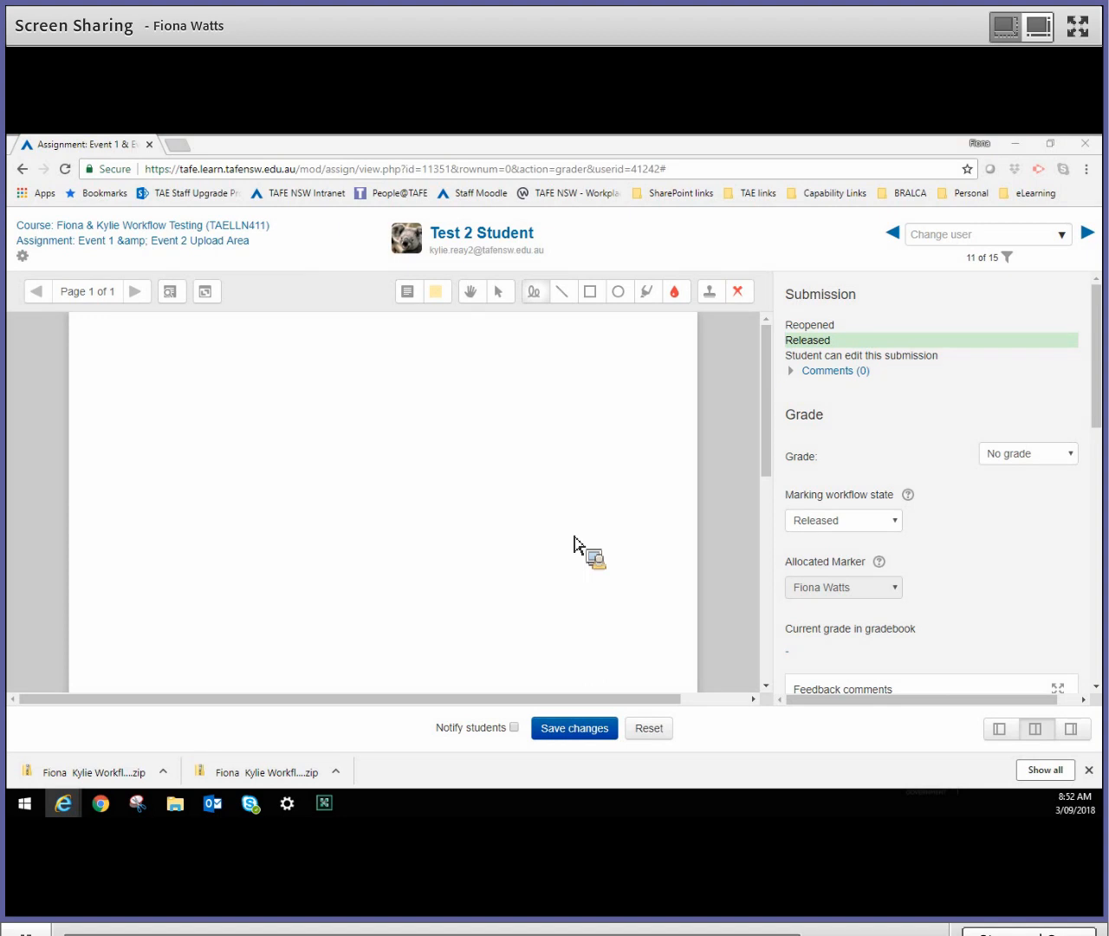
{"action": "left_click_drag", "start_coordinate": [1102, 176], "coordinate": [631, 202]}
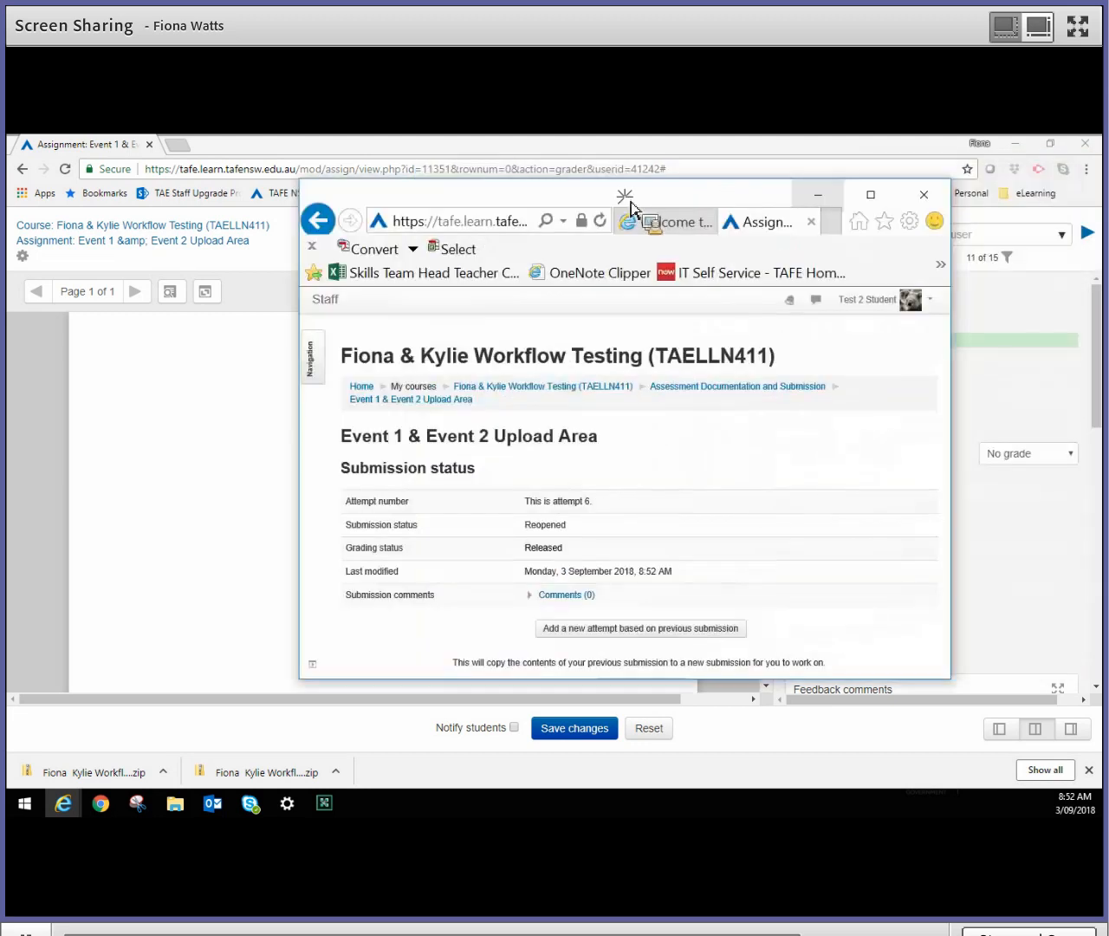
{"action": "left_click", "coordinate": [871, 194]}
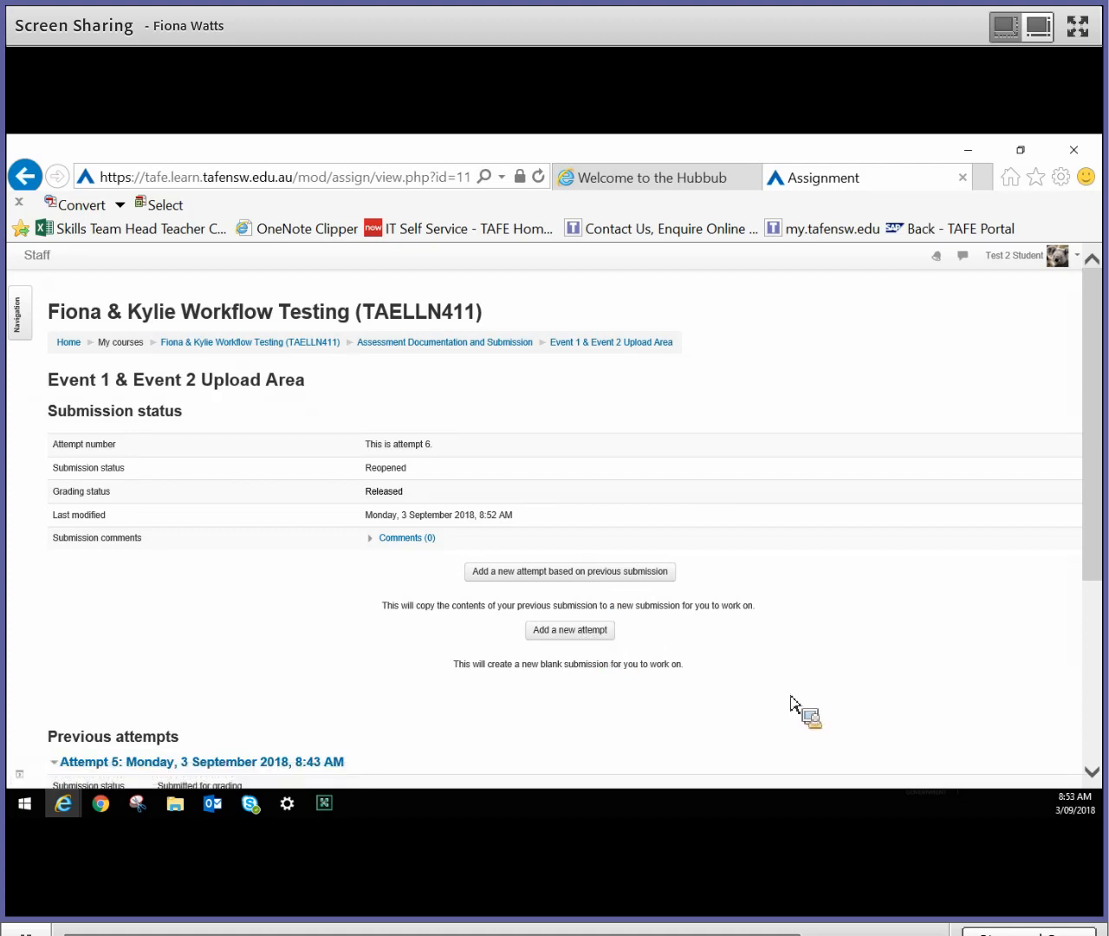
- Review the student's previous attempts and their feedback, expanding Attempts 1, 2, 3 and 4
{"action": "scroll", "coordinate": [790, 700], "scroll_direction": "down", "scroll_amount": 4}
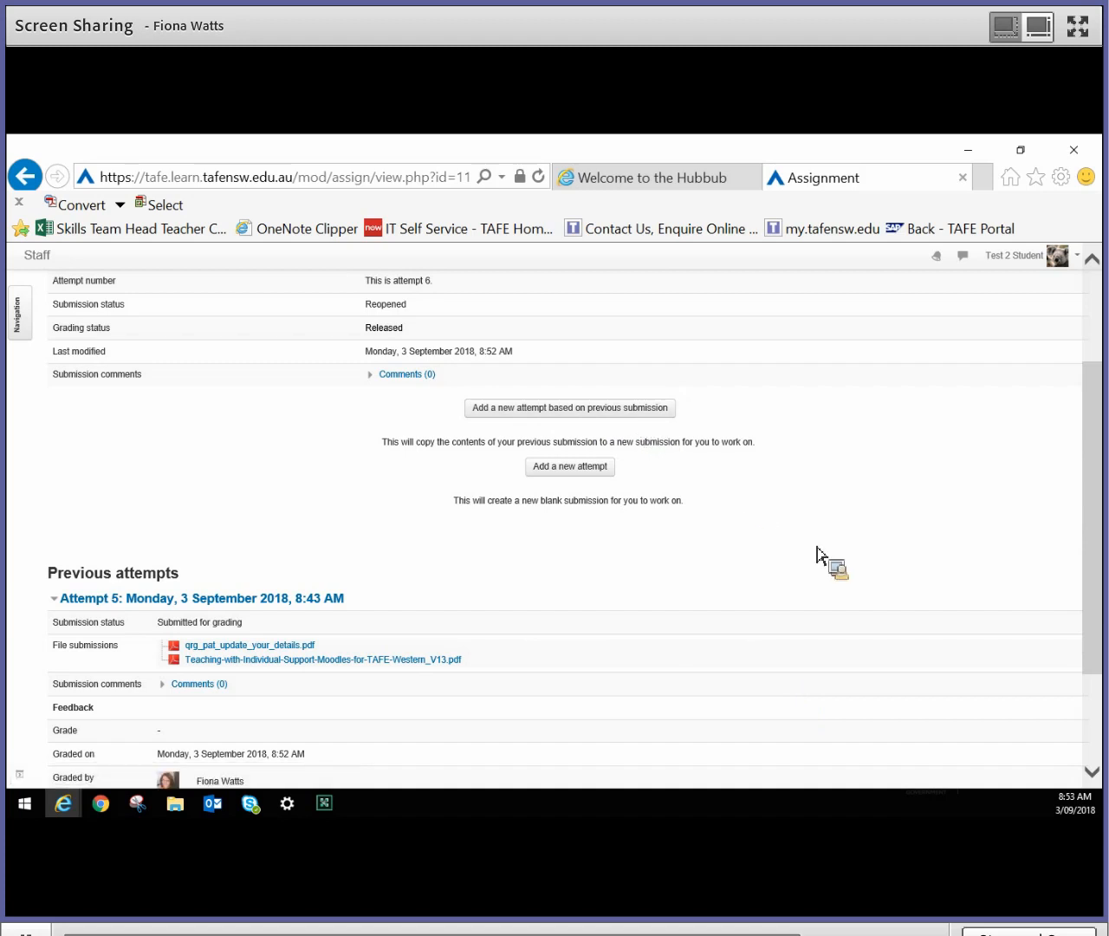
{"action": "scroll", "coordinate": [822, 557], "scroll_direction": "down", "scroll_amount": 4}
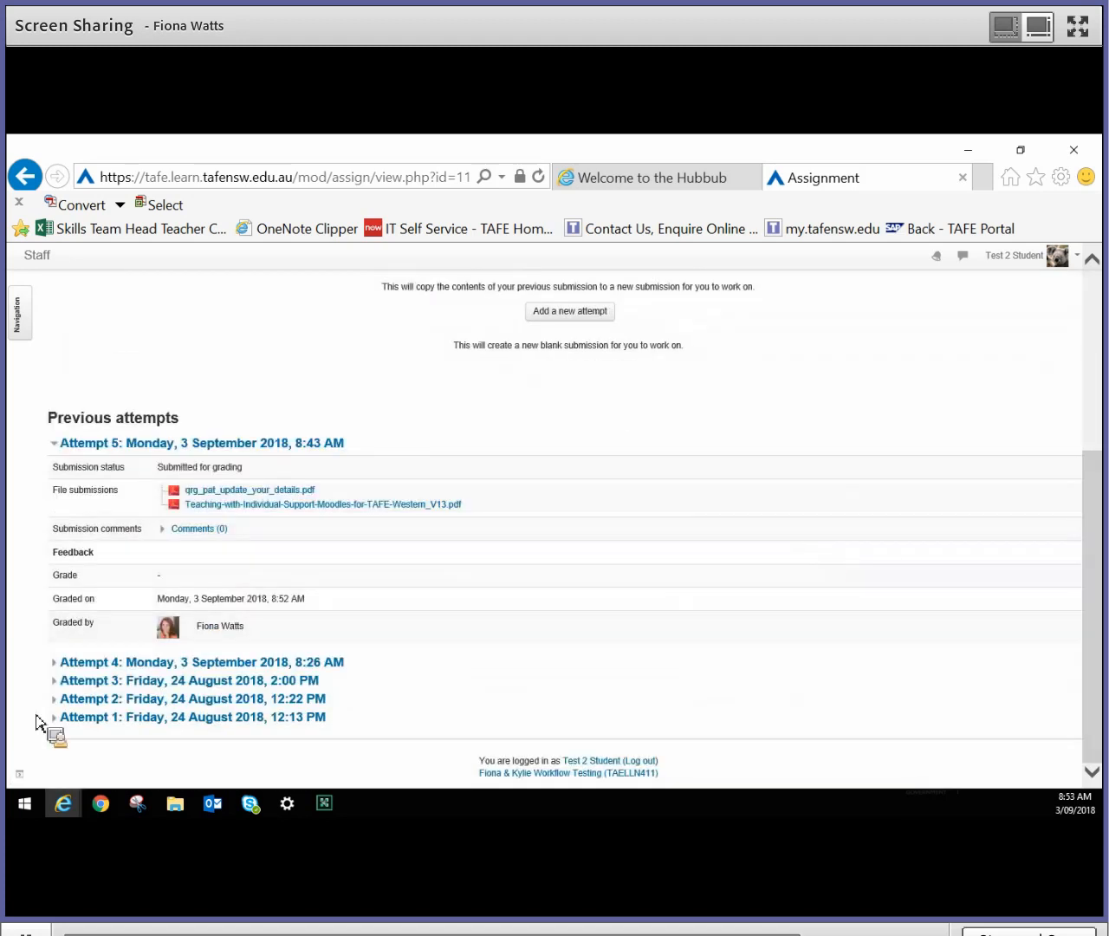
{"action": "left_click", "coordinate": [55, 720]}
{"action": "scroll", "coordinate": [321, 720], "scroll_direction": "down", "scroll_amount": 5}
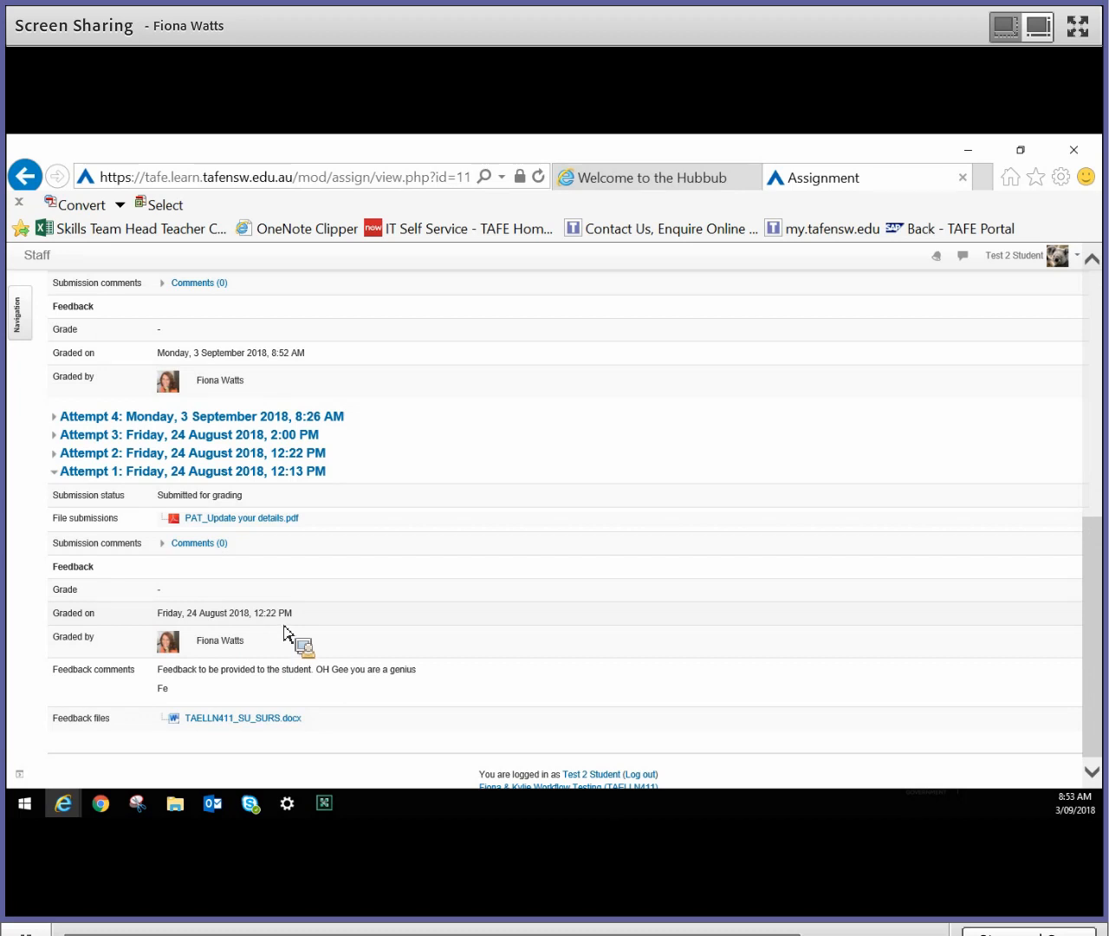
{"action": "scroll", "coordinate": [390, 565], "scroll_direction": "up", "scroll_amount": 1}
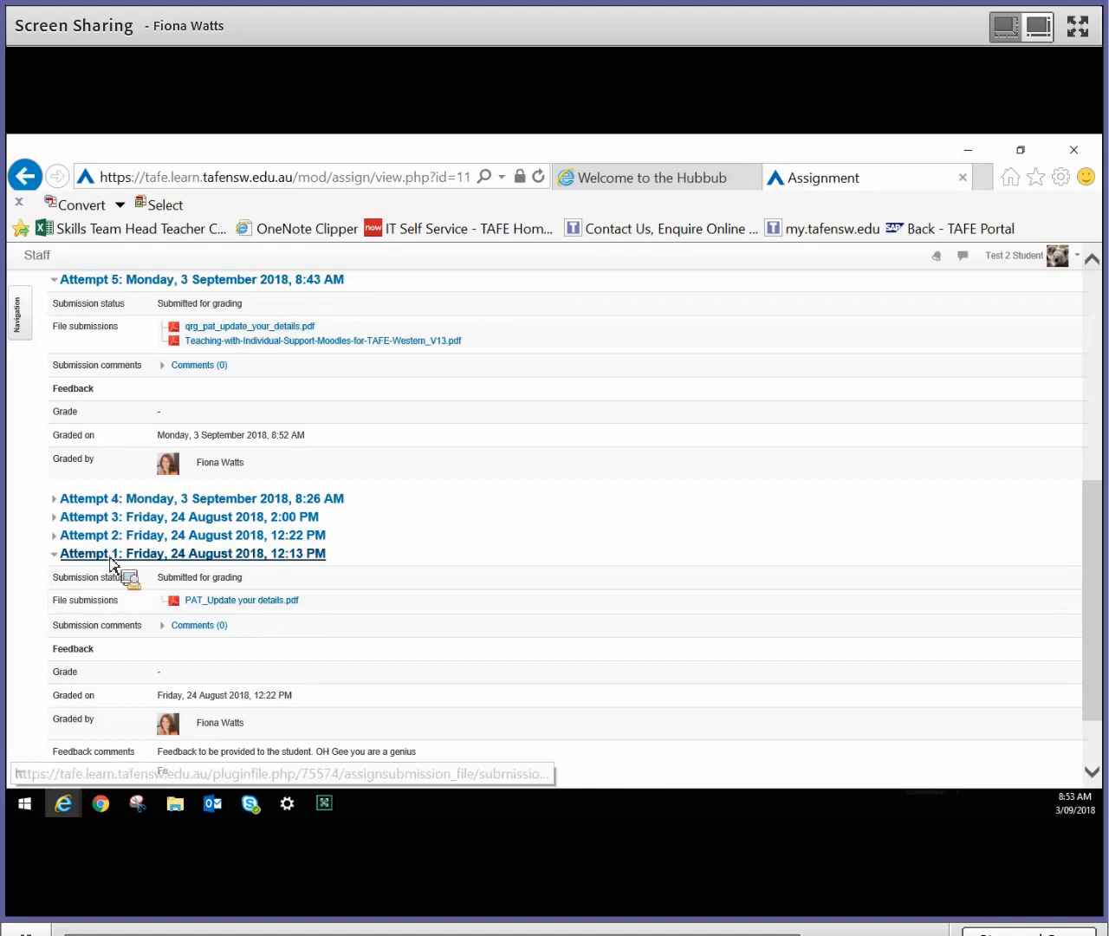
{"action": "left_click", "coordinate": [58, 538]}
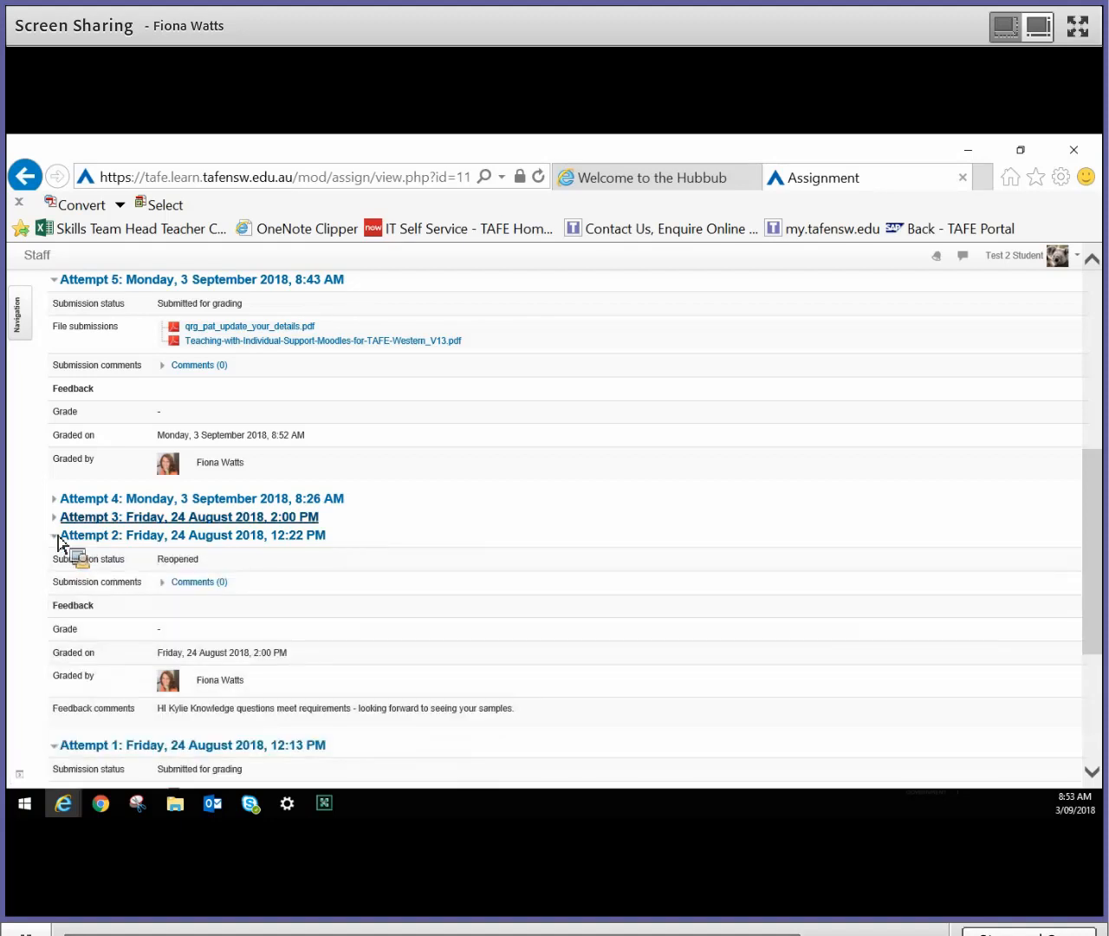
{"action": "left_click", "coordinate": [58, 518]}
{"action": "left_click", "coordinate": [60, 500]}
{"action": "scroll", "coordinate": [577, 545], "scroll_direction": "up", "scroll_amount": 6}
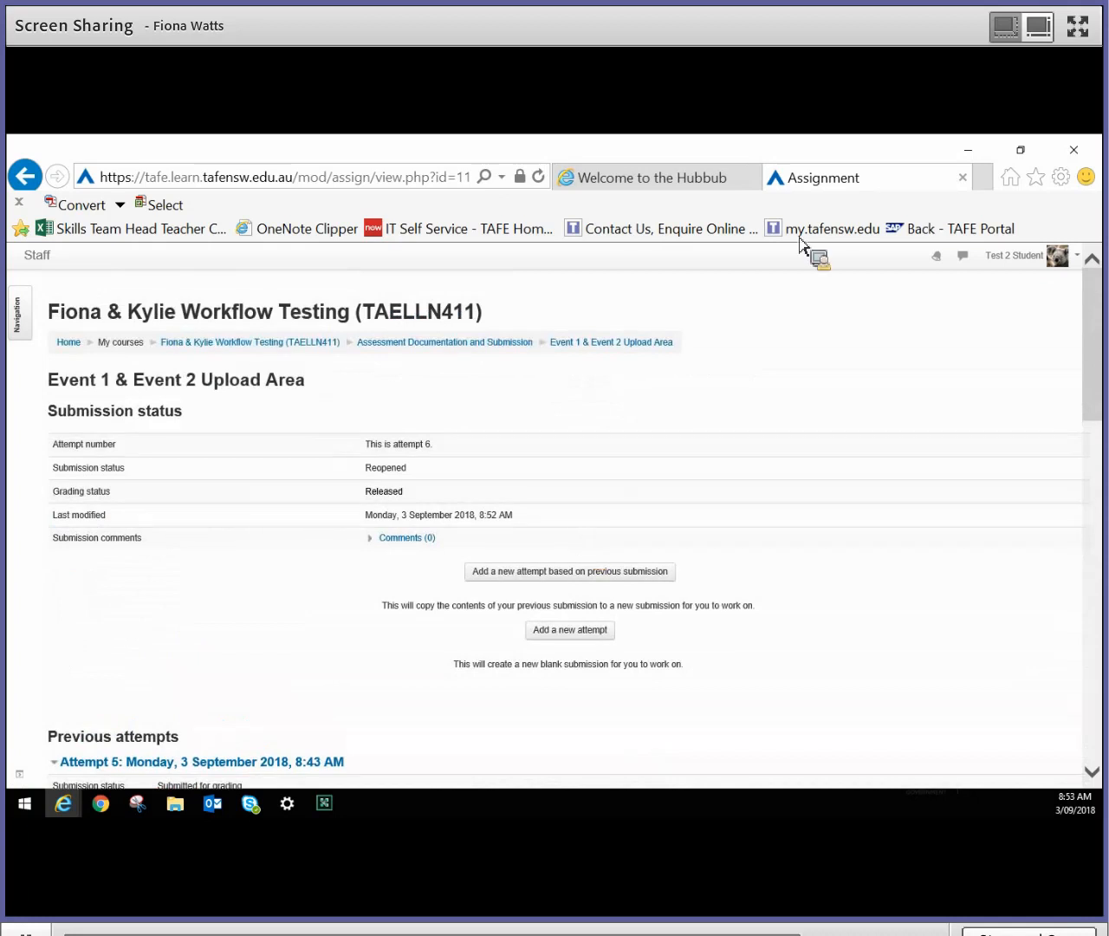
- Restore and move the student's browser window out of the way, and return to the Event 1 & Event 2 Upload Area assignment page in Chrome
{"action": "double_click", "coordinate": [850, 154]}
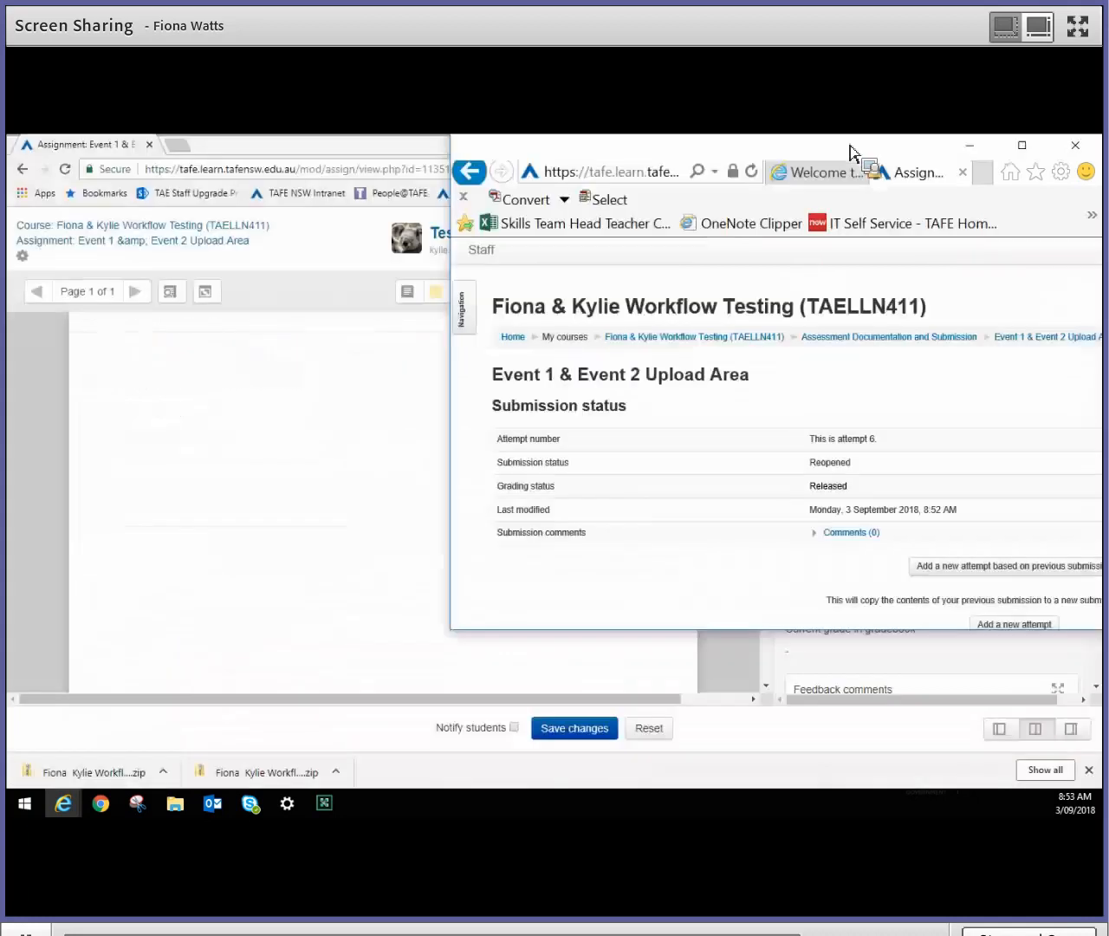
{"action": "left_click_drag", "start_coordinate": [851, 146], "coordinate": [1050, 803]}
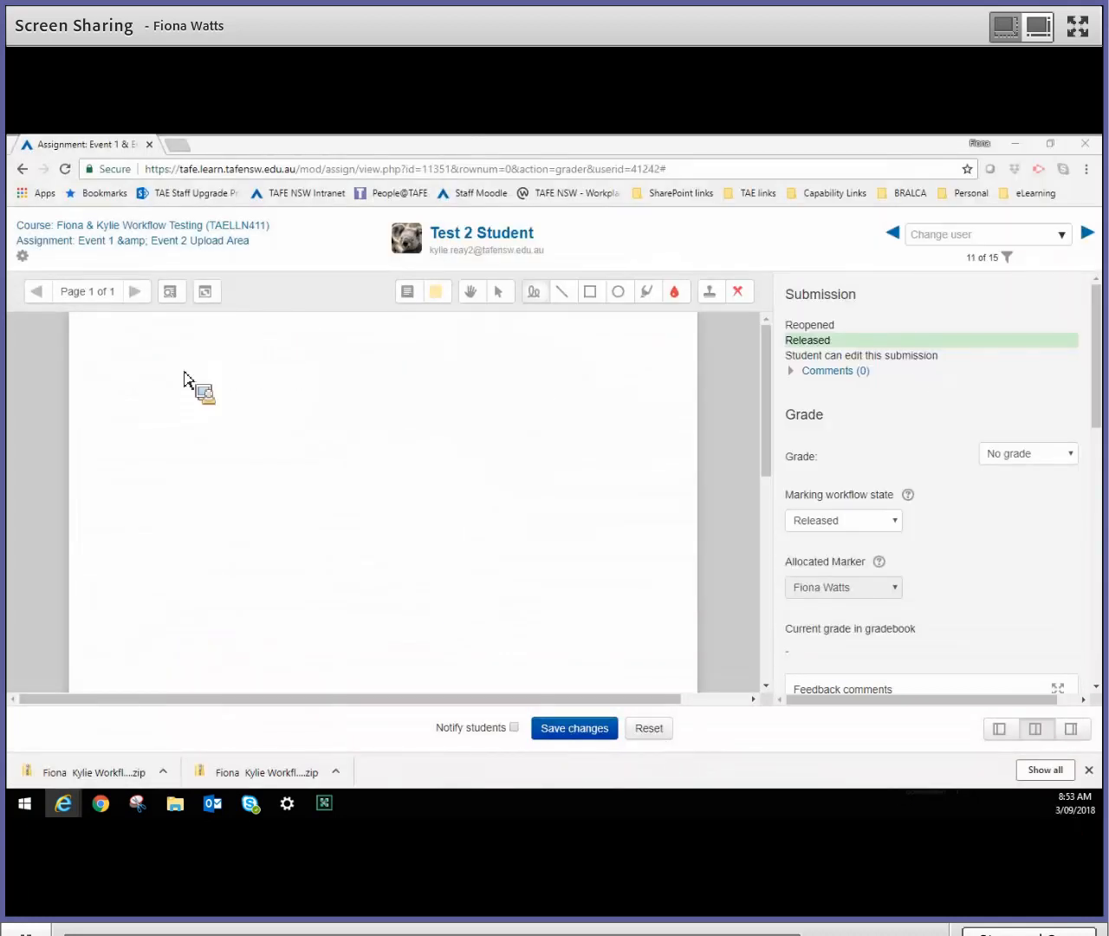
{"action": "left_click", "coordinate": [143, 251]}
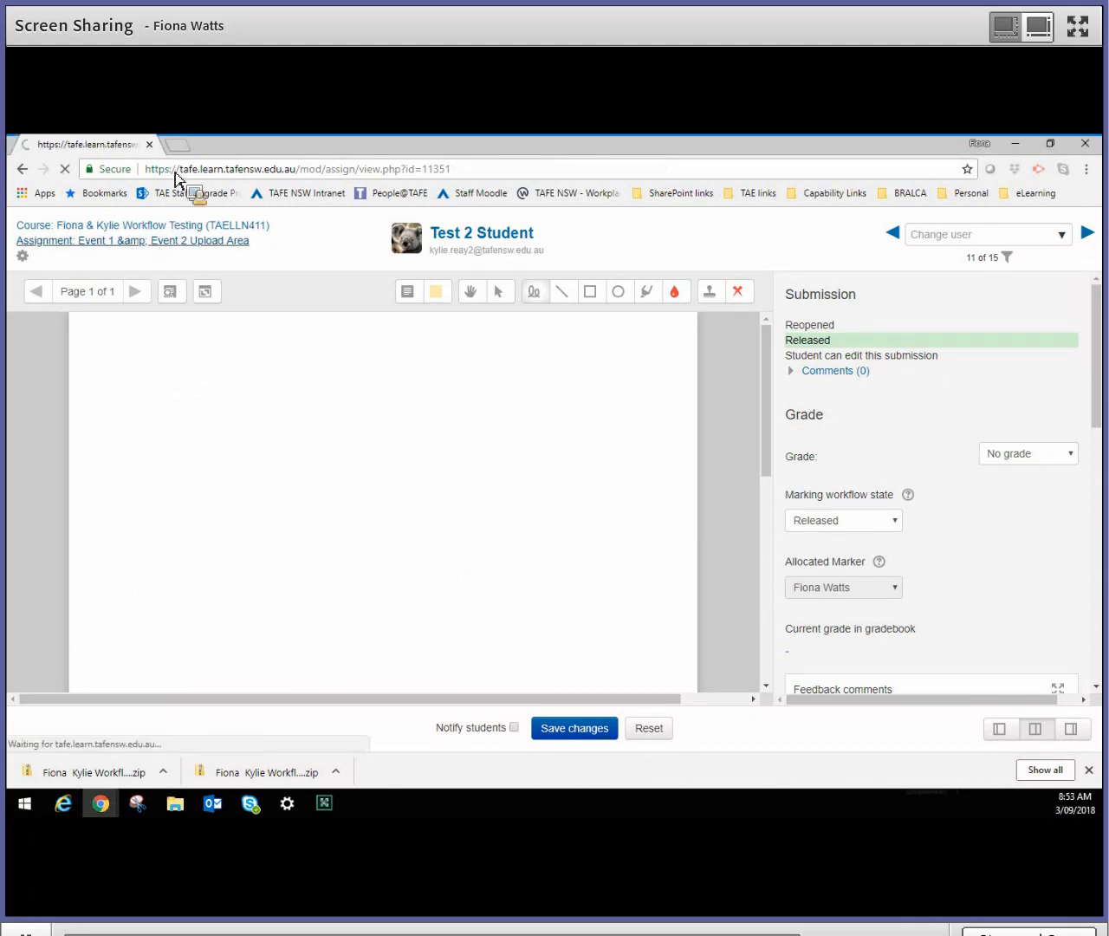